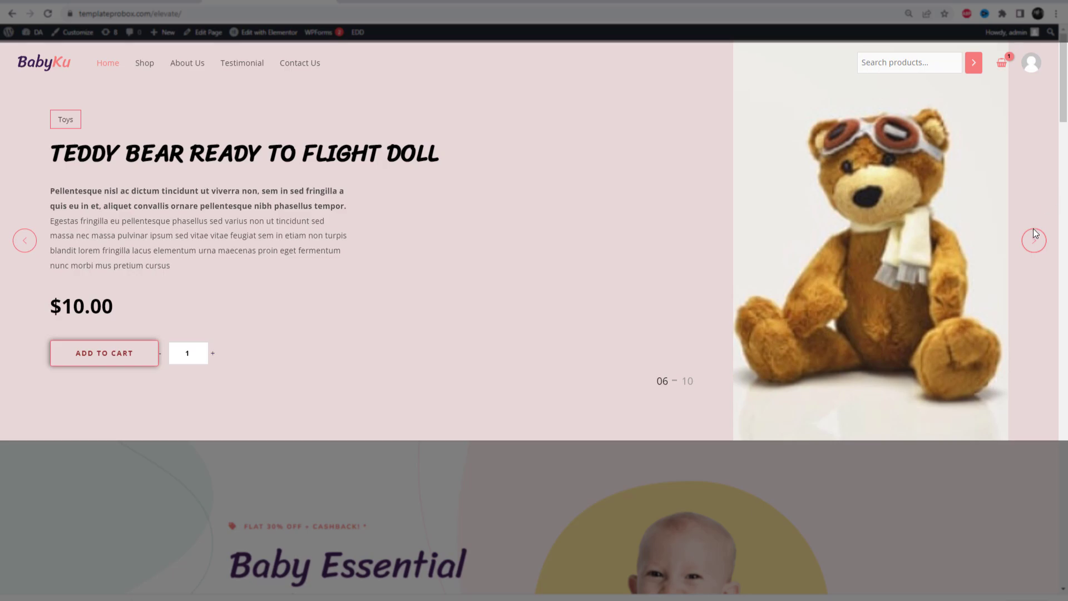
Browse forward through the slides of the finished product slider on the home page
{"action": "left_click", "coordinate": [1033, 237]}
{"action": "left_click", "coordinate": [1033, 241]}
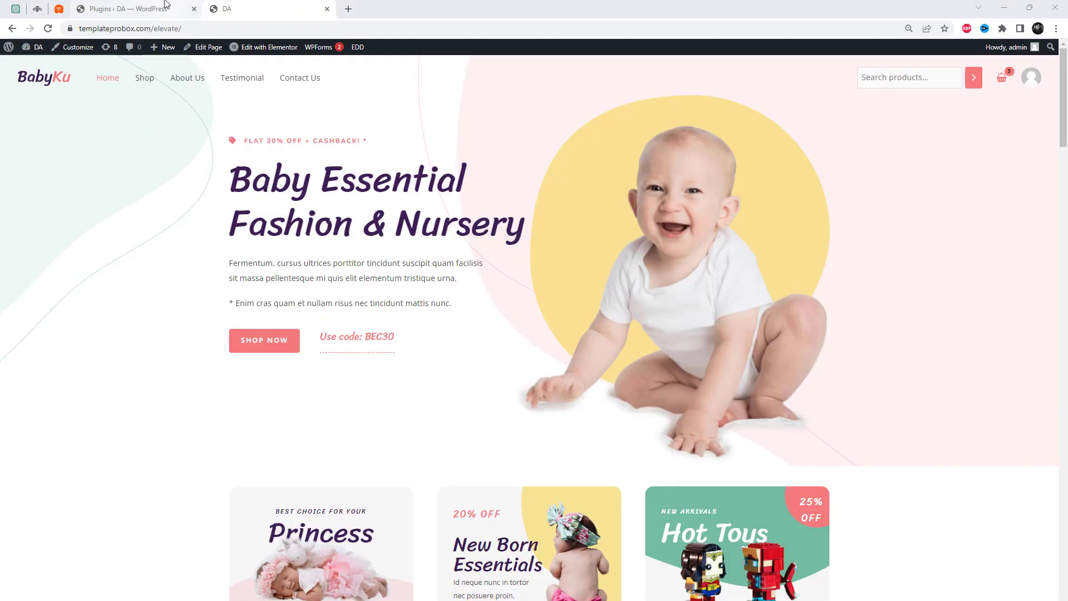
Go to the WordPress plugins page and search the add-new plugin directory for "Prime Slider"
{"action": "left_click", "coordinate": [165, 5]}
{"action": "scroll", "coordinate": [167, 145], "scroll_direction": "up", "scroll_amount": 9}
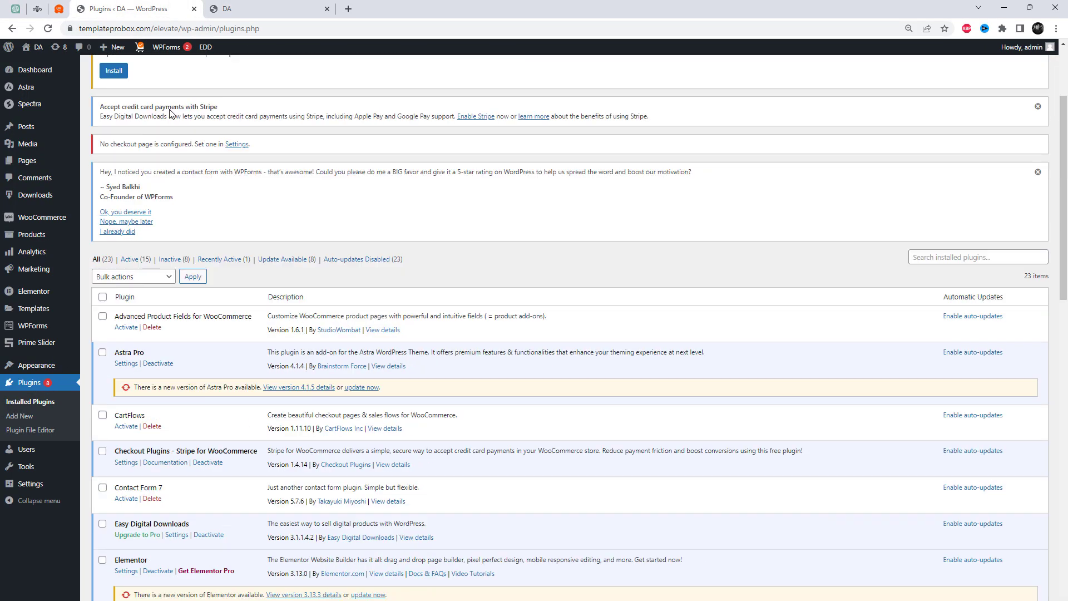
{"action": "left_click", "coordinate": [153, 75]}
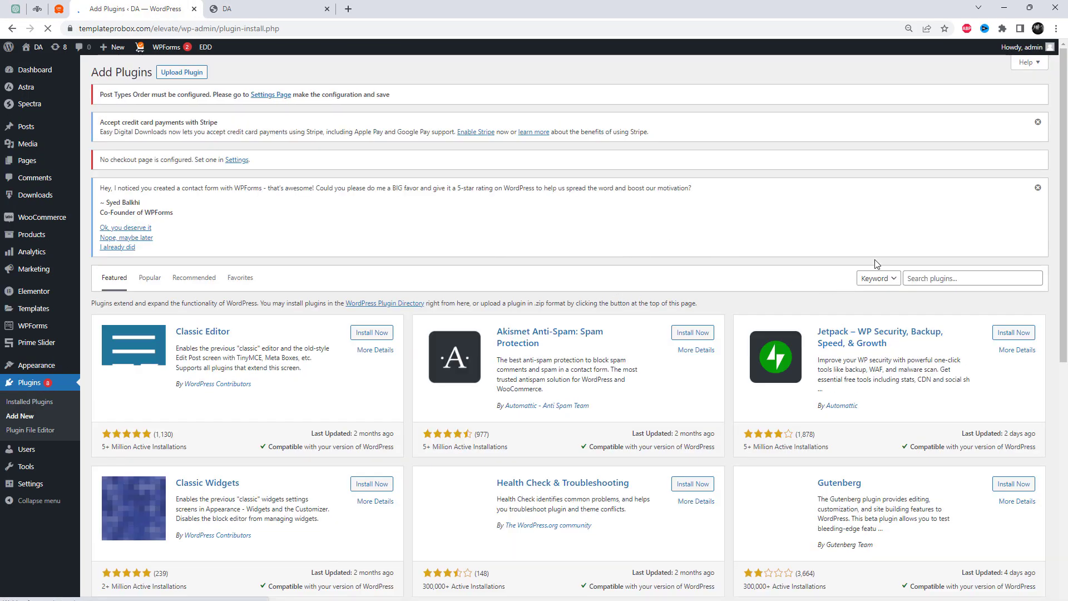
{"action": "left_click", "coordinate": [915, 274]}
{"action": "type", "text": "Prime Slider"}
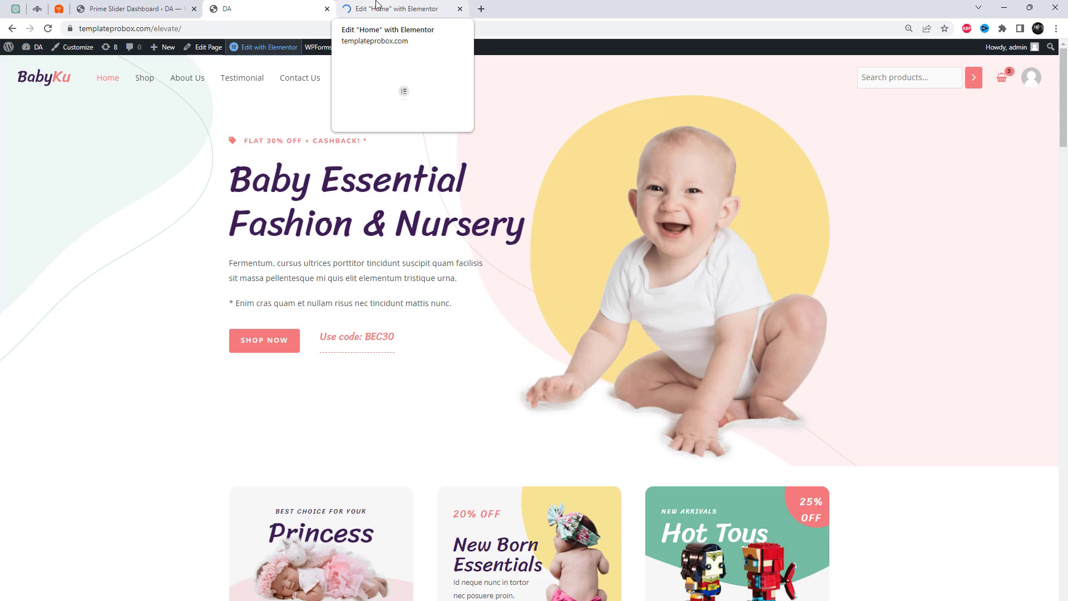
In the Home page's Elementor editor, add a single-column section above the Baby Essential hero with its content width set to Full Width
{"action": "left_click", "coordinate": [376, 4]}
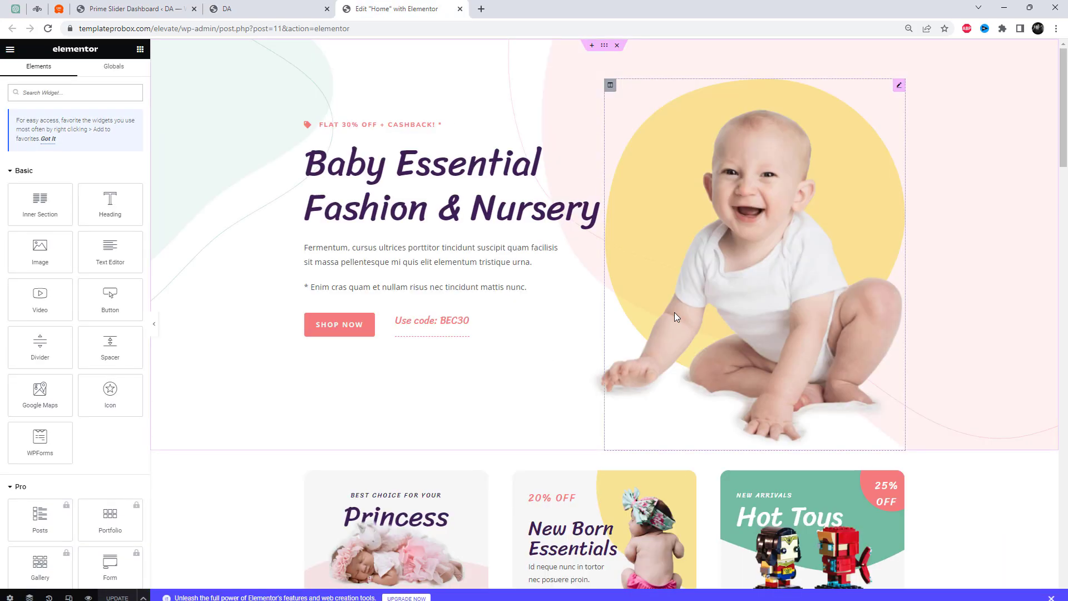
{"action": "scroll", "coordinate": [708, 336], "scroll_direction": "down", "scroll_amount": 6}
{"action": "scroll", "coordinate": [723, 352], "scroll_direction": "up", "scroll_amount": 2}
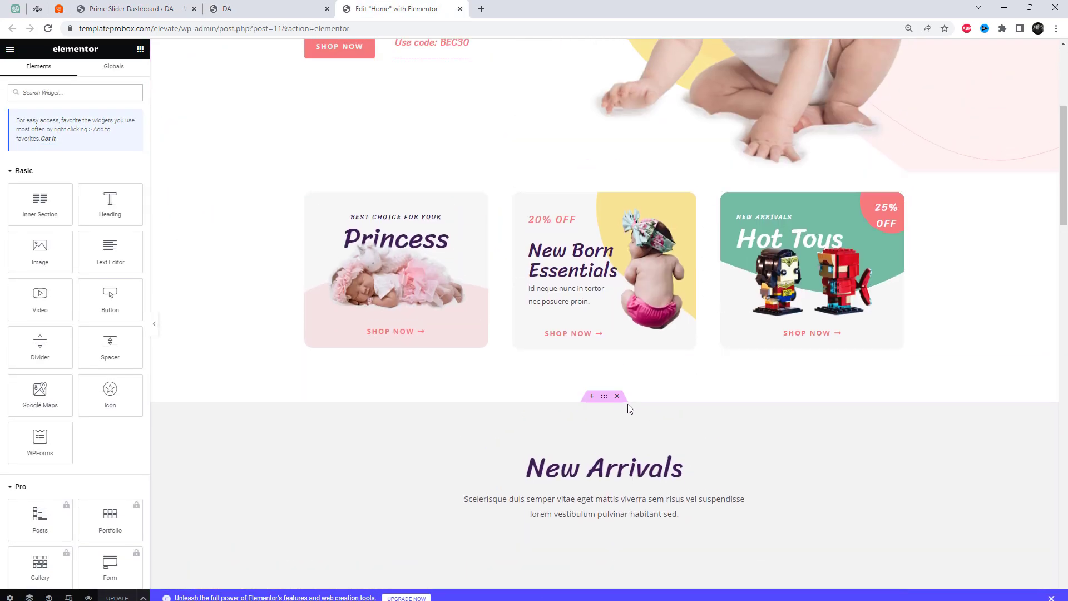
{"action": "scroll", "coordinate": [592, 408], "scroll_direction": "up", "scroll_amount": 5}
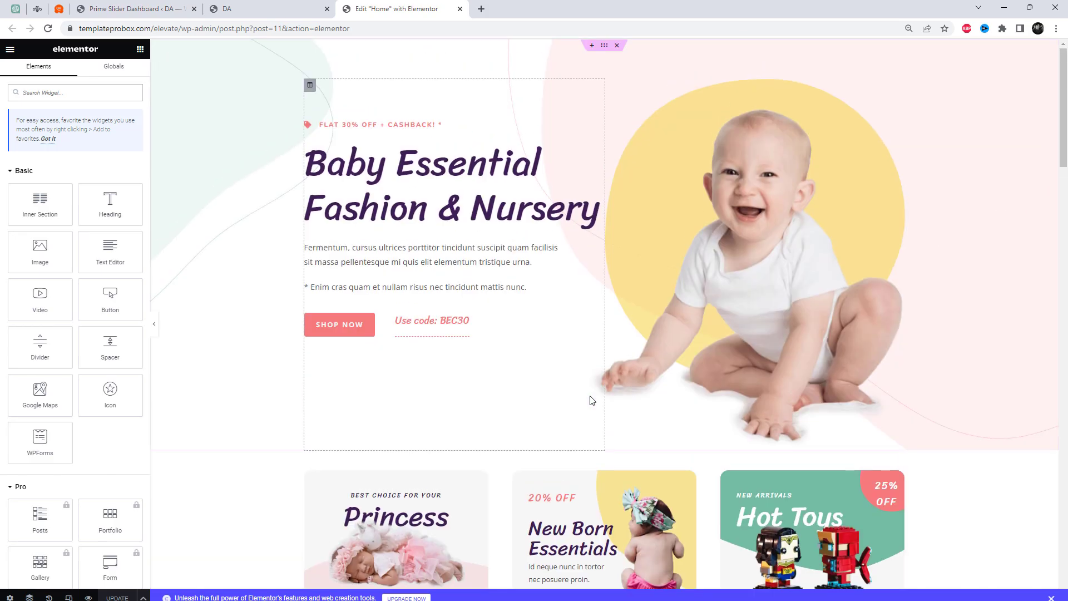
{"action": "left_click", "coordinate": [592, 46]}
{"action": "left_click", "coordinate": [579, 84]}
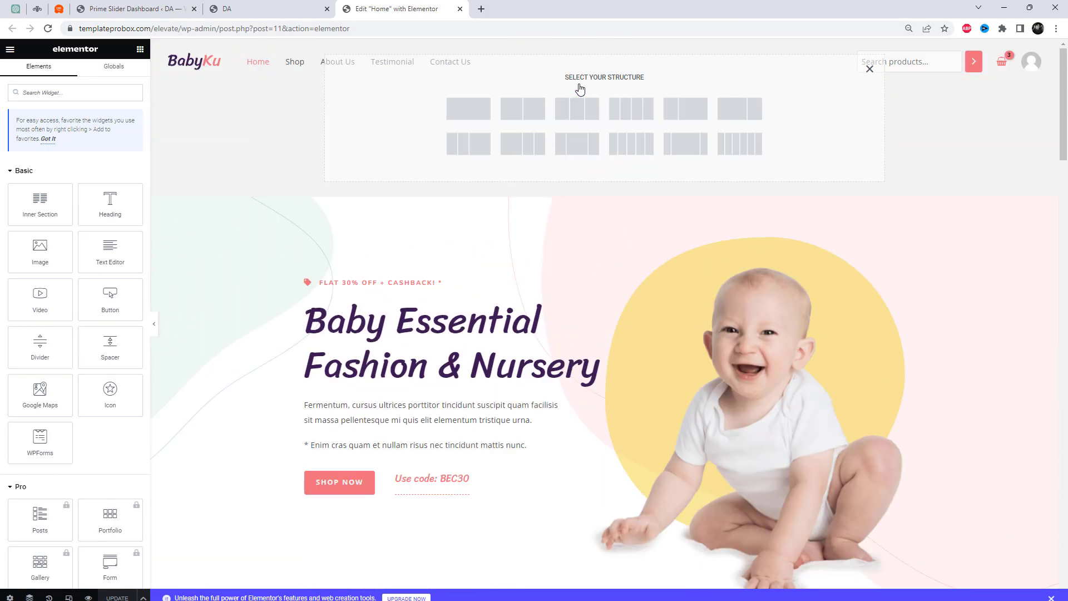
{"action": "left_click", "coordinate": [479, 118]}
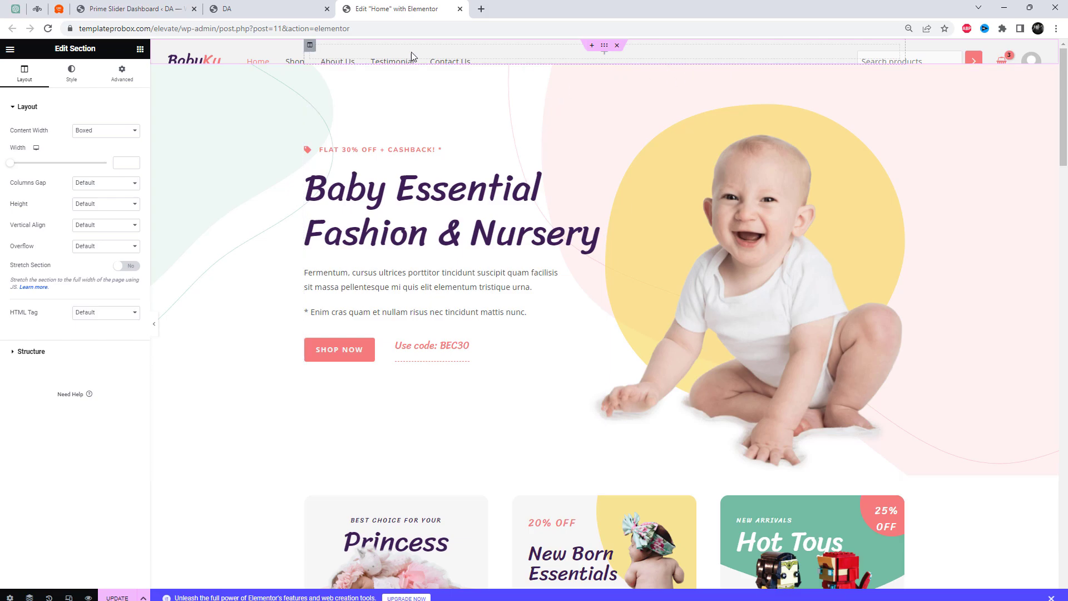
{"action": "left_click", "coordinate": [101, 142]}
{"action": "left_click", "coordinate": [99, 152]}
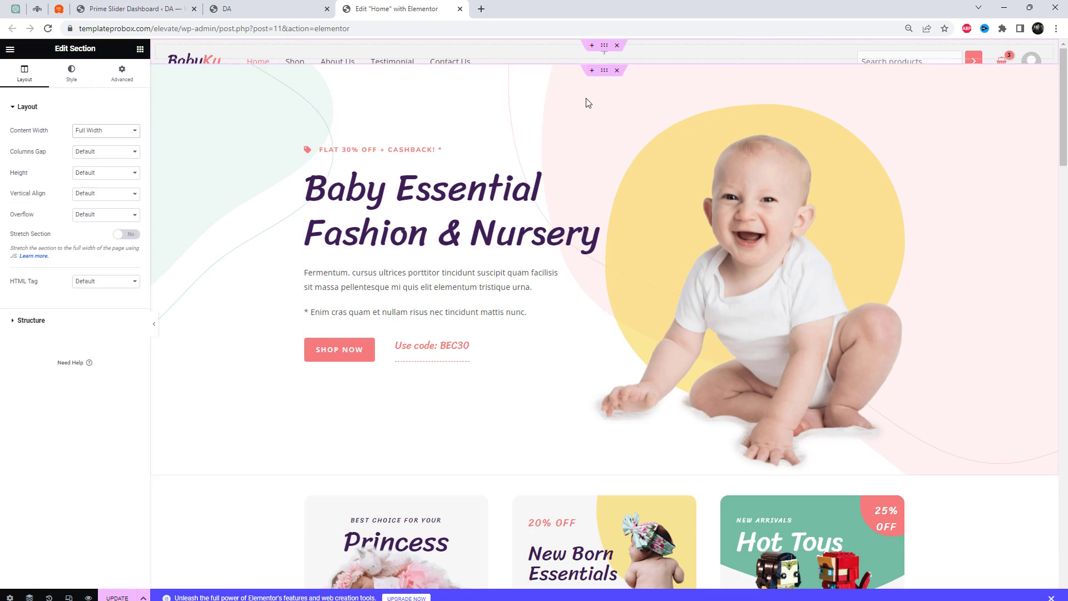
Place the Prime Slider WooCommerce widget in the new full-width section above the hero
{"action": "left_click", "coordinate": [608, 60]}
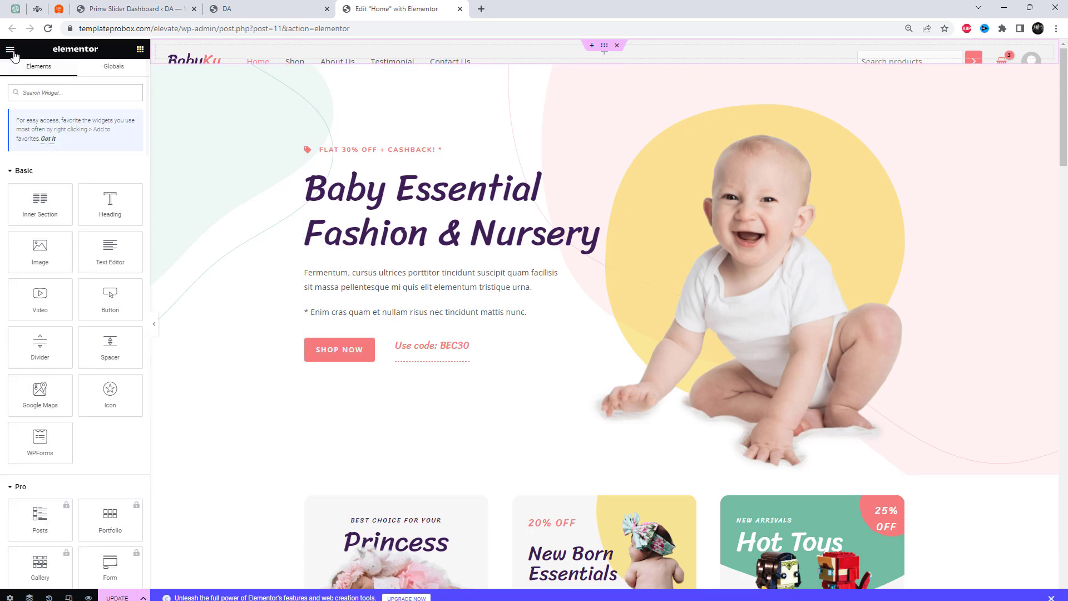
{"action": "scroll", "coordinate": [79, 351], "scroll_direction": "down", "scroll_amount": 15}
{"action": "scroll", "coordinate": [106, 411], "scroll_direction": "down", "scroll_amount": 15}
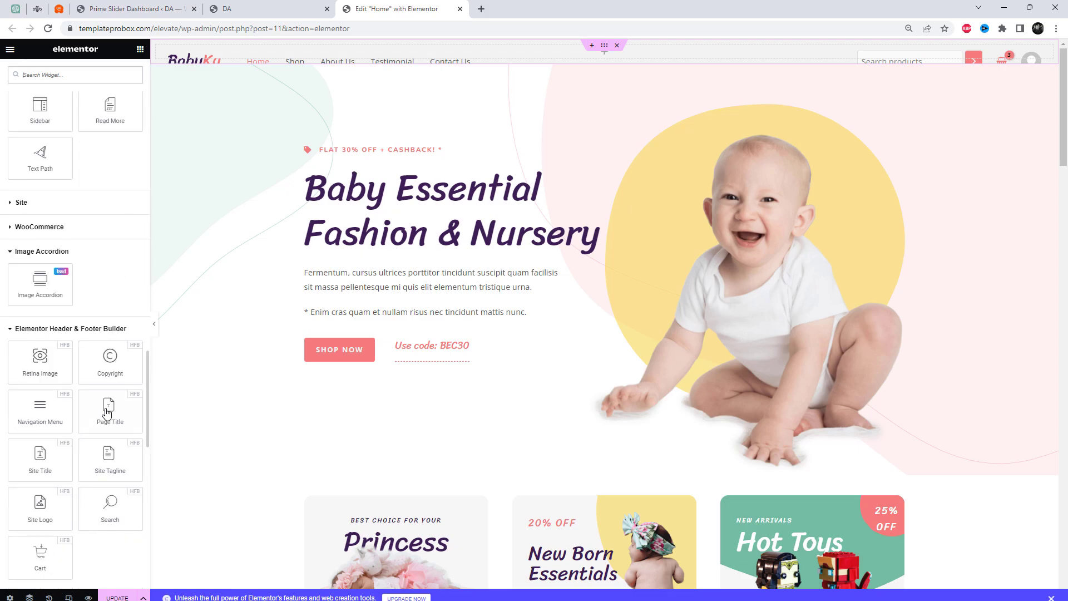
{"action": "scroll", "coordinate": [127, 466], "scroll_direction": "down", "scroll_amount": 3}
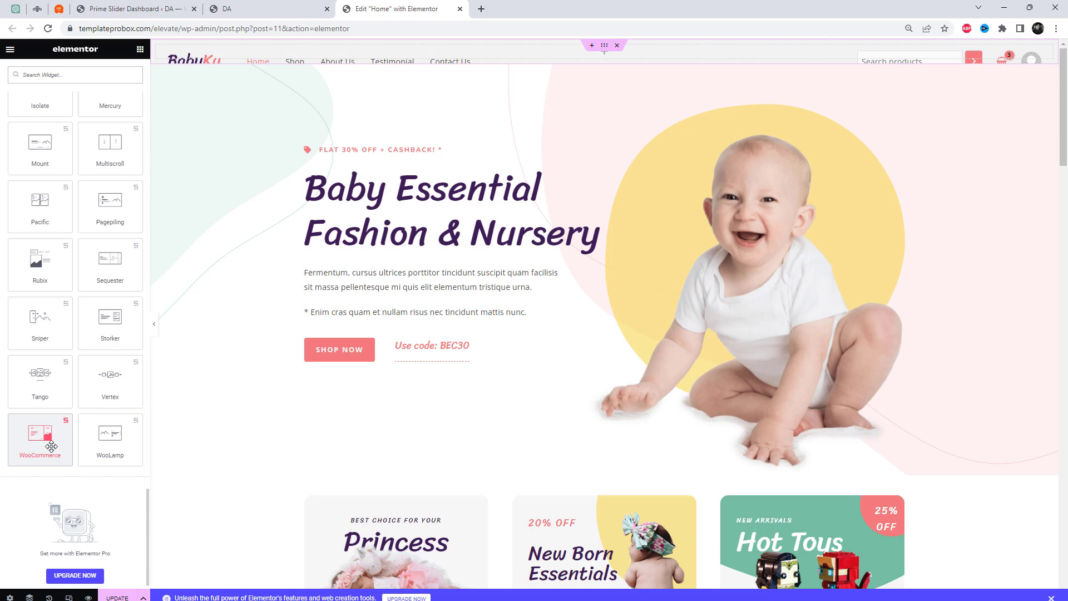
{"action": "left_click_drag", "start_coordinate": [51, 446], "coordinate": [553, 52]}
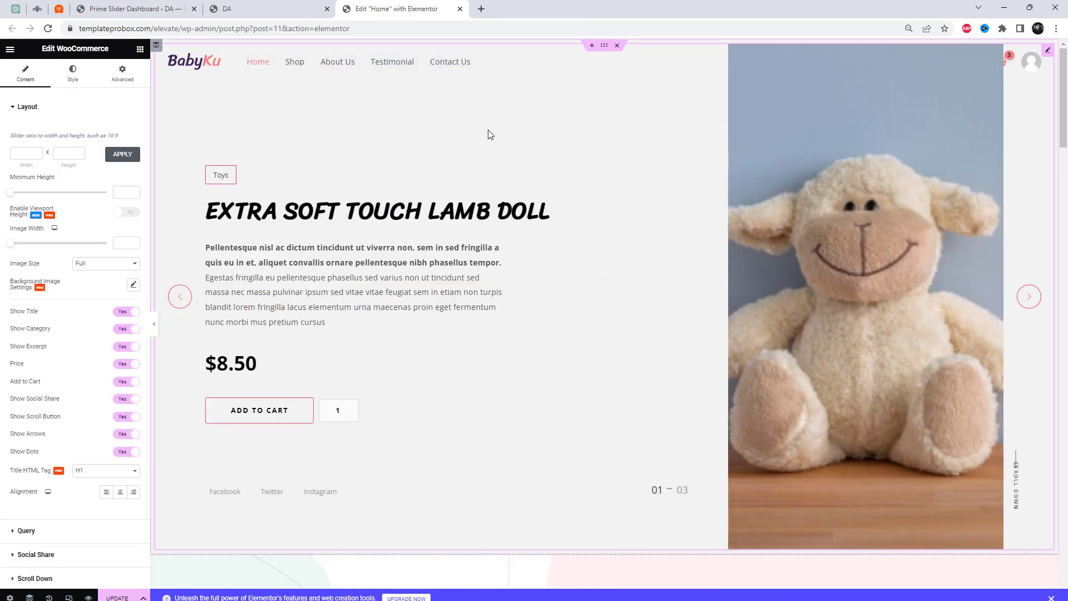
Set the margin and padding of the slider's column to 0 on all sides
{"action": "left_click", "coordinate": [156, 45]}
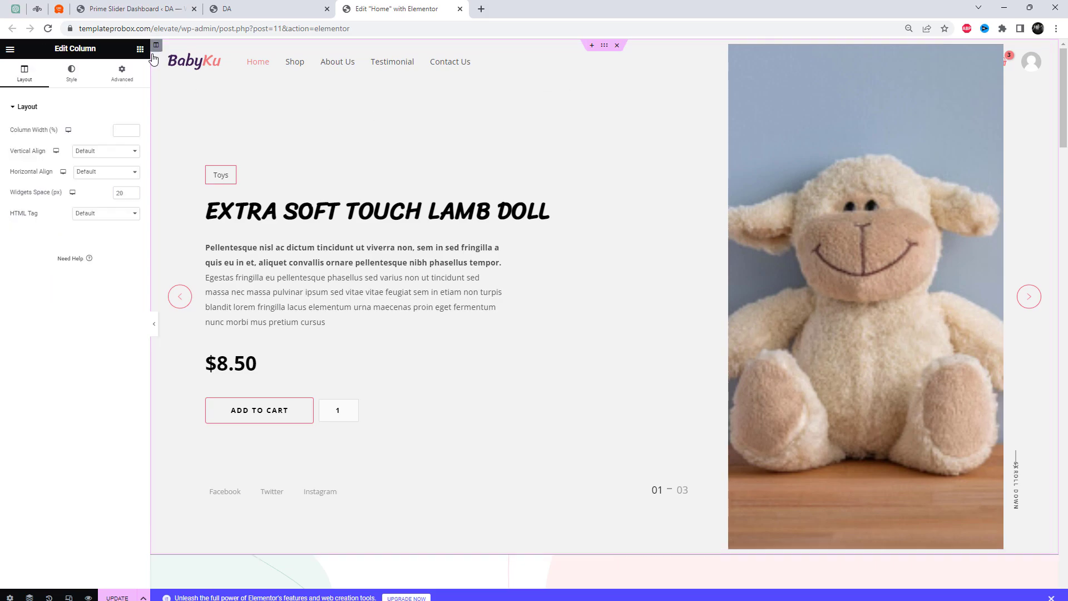
{"action": "left_click", "coordinate": [122, 72]}
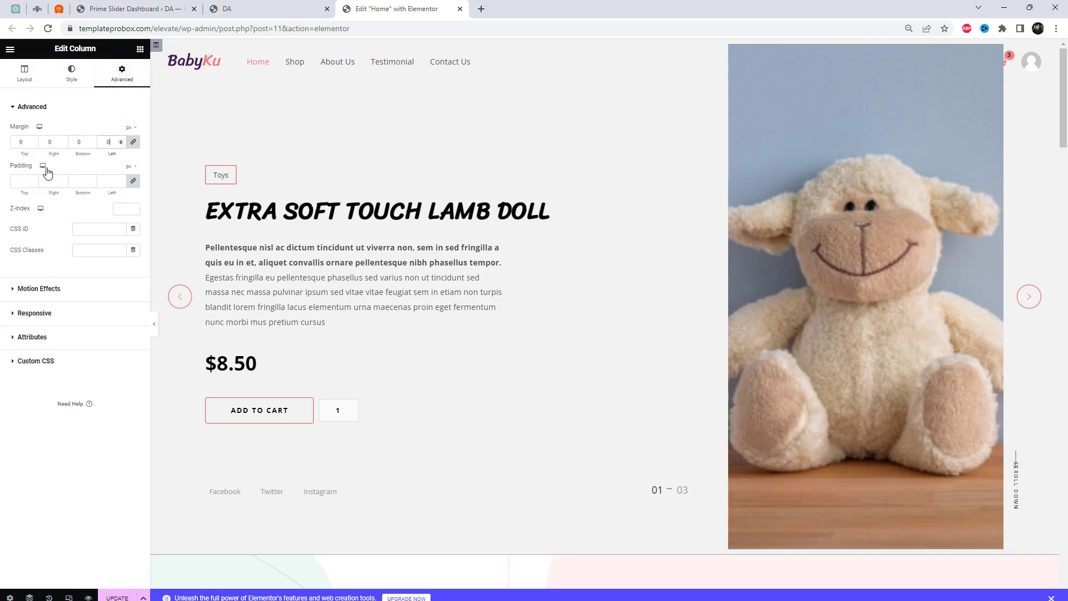
{"action": "left_click", "coordinate": [78, 116]}
{"action": "left_click", "coordinate": [30, 84]}
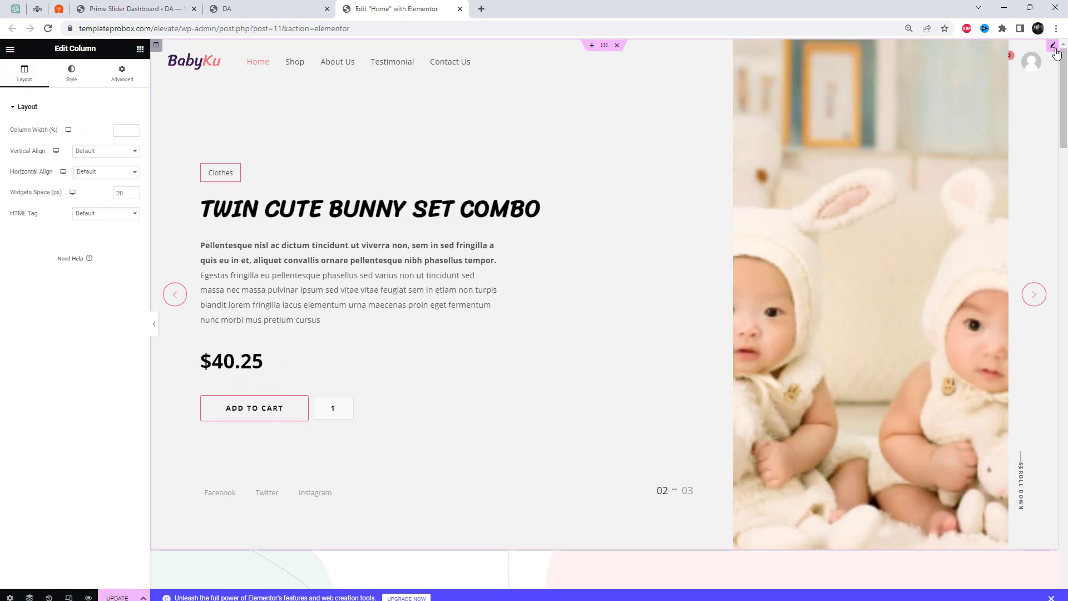
Set the WooCommerce slider's size ratio to a width of 1920 and a height of 750
{"action": "left_click", "coordinate": [1054, 47]}
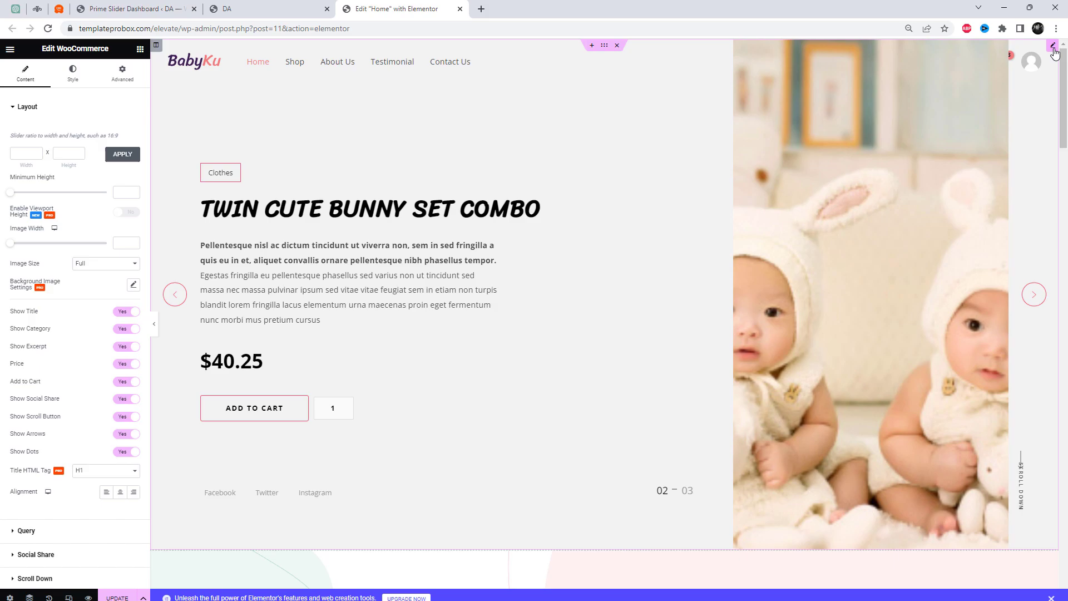
{"action": "left_click", "coordinate": [23, 156]}
{"action": "type", "text": "1920"}
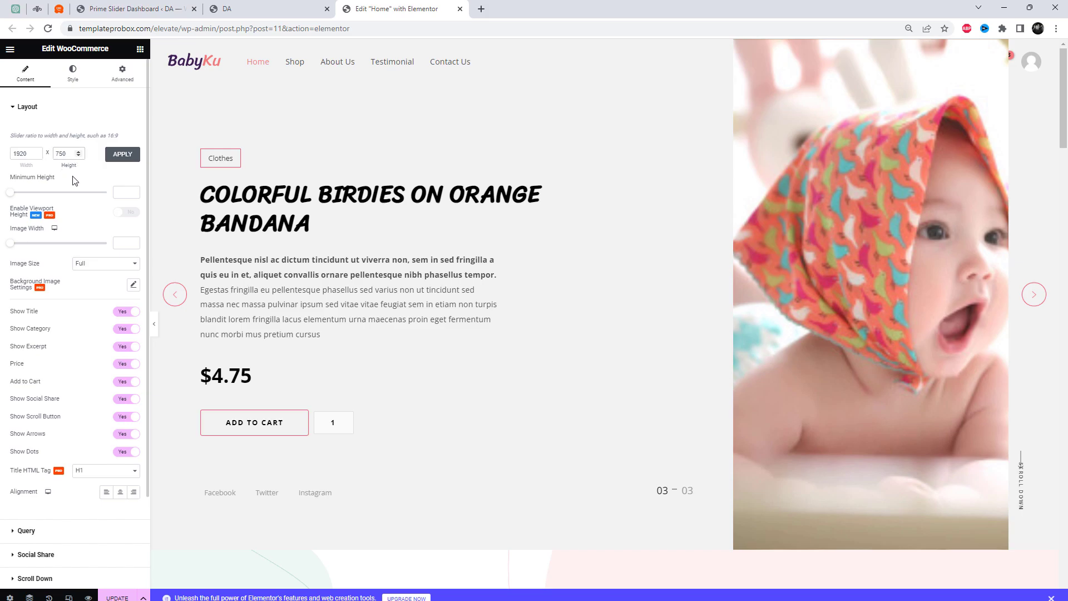
Apply the slider's size ratio and set its minimum height to 800
{"action": "left_click_drag", "start_coordinate": [8, 198], "coordinate": [71, 199]}
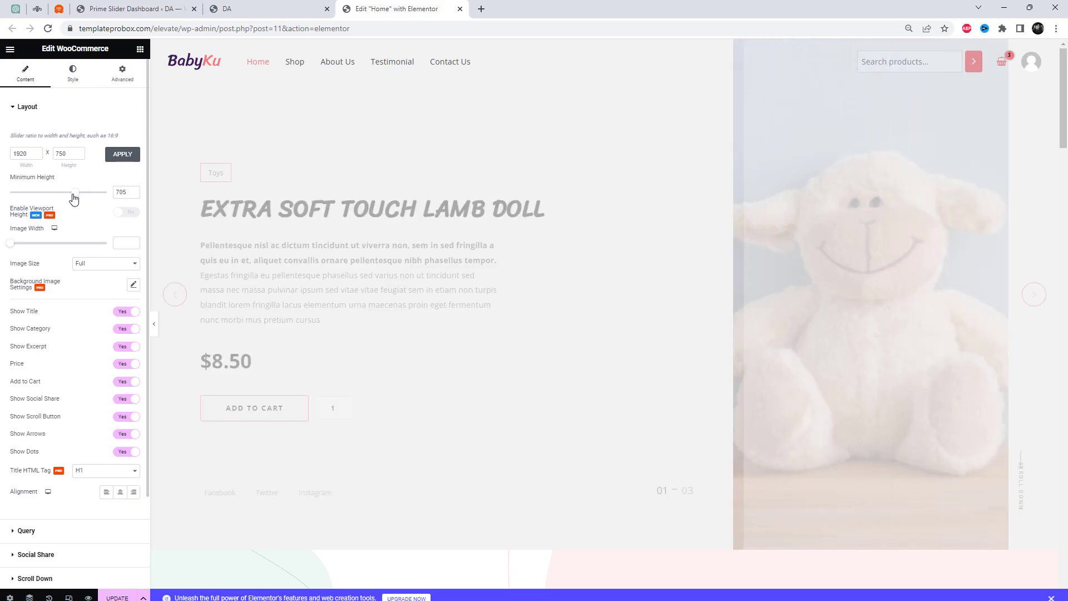
{"action": "double_click", "coordinate": [120, 193]}
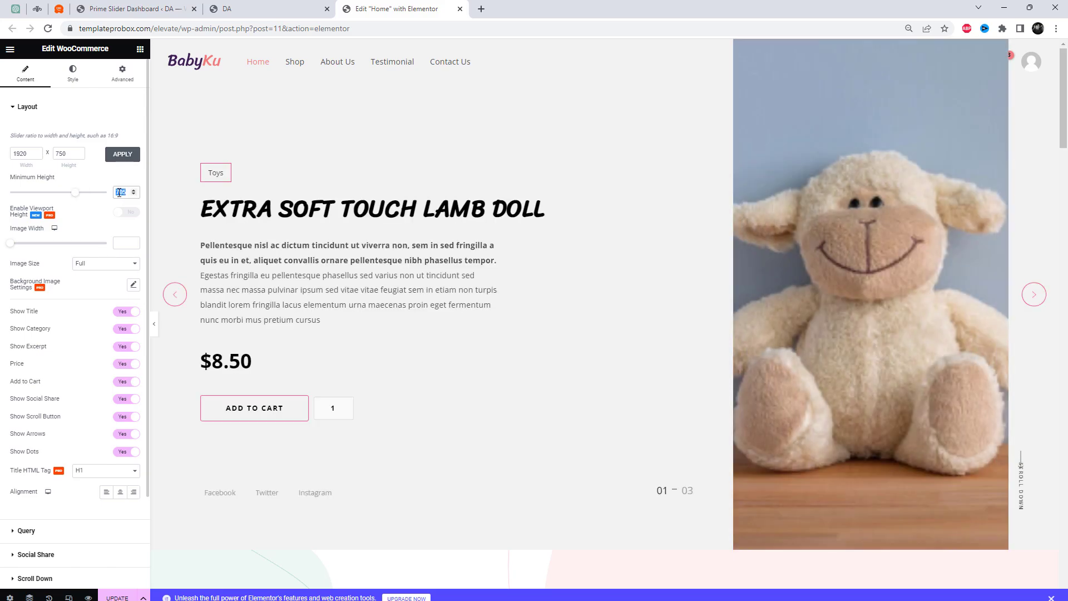
{"action": "key", "text": "BackSpace"}
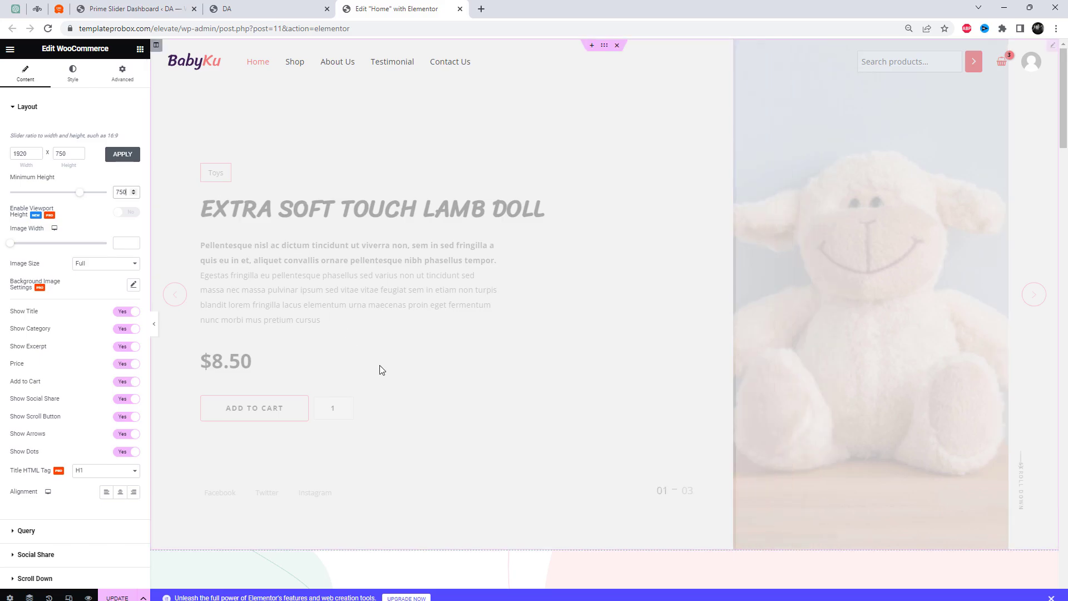
{"action": "left_click", "coordinate": [126, 158]}
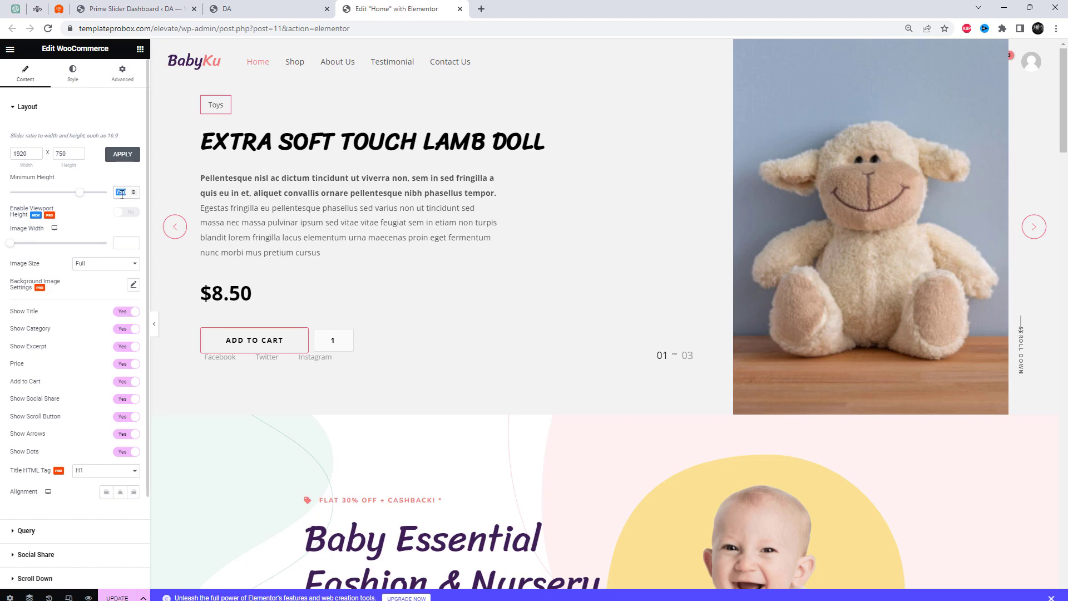
{"action": "type", "text": "800"}
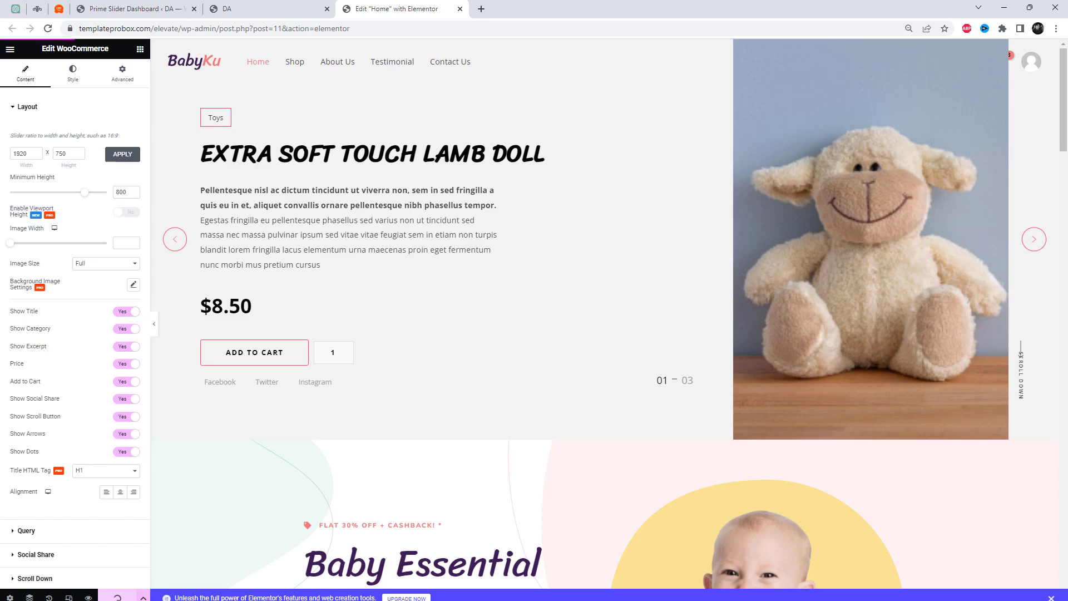
Try hiding the slider's category, excerpt, arrows and Add to Cart one at a time, switching each back on
{"action": "left_click", "coordinate": [125, 330]}
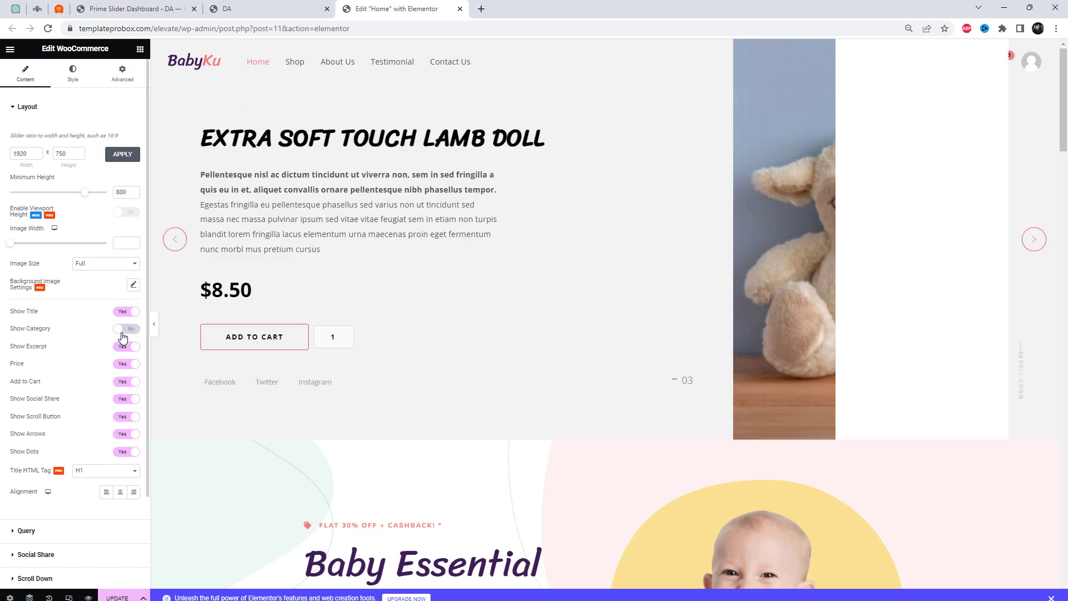
{"action": "left_click", "coordinate": [127, 331]}
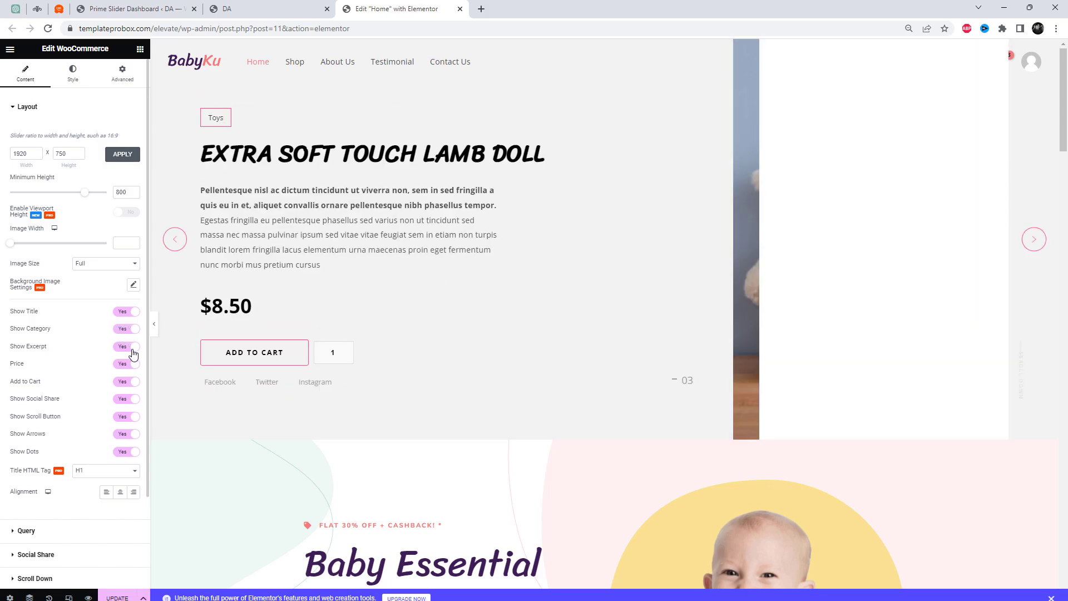
{"action": "left_click", "coordinate": [128, 348]}
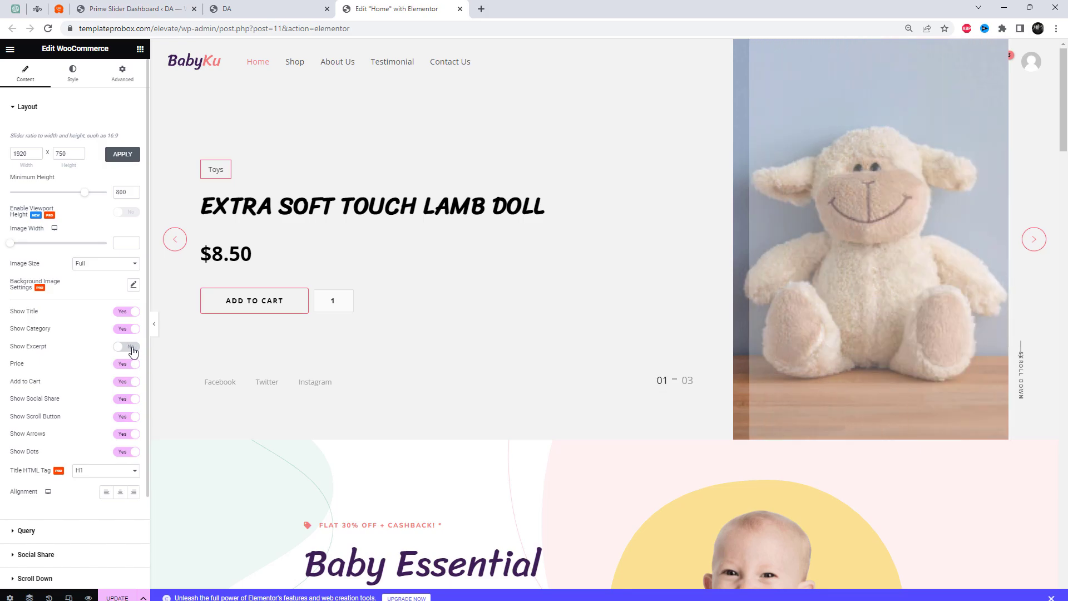
{"action": "left_click", "coordinate": [133, 348]}
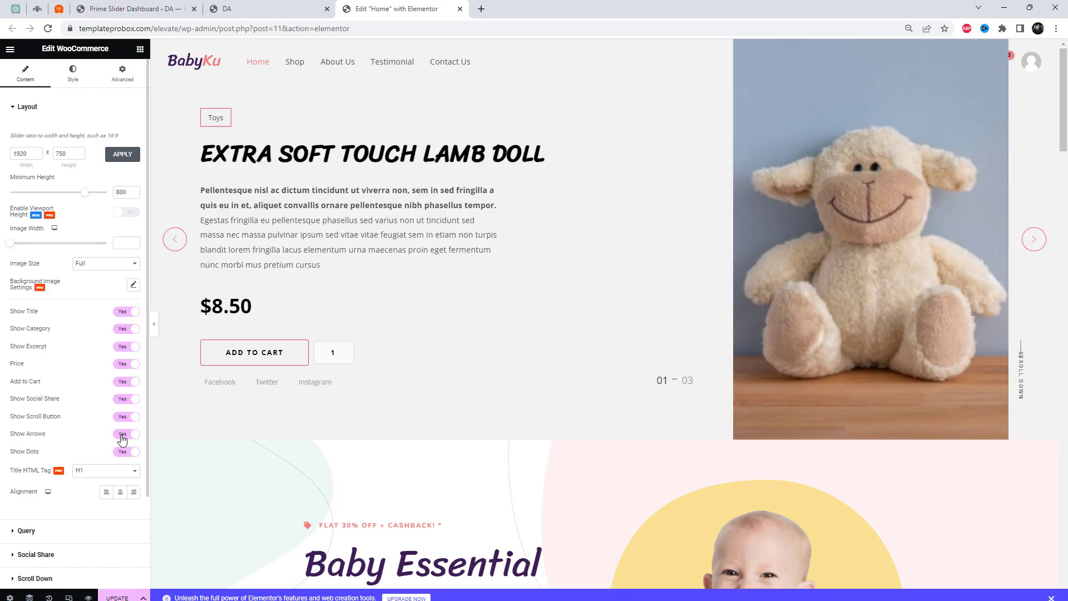
{"action": "left_click", "coordinate": [123, 439]}
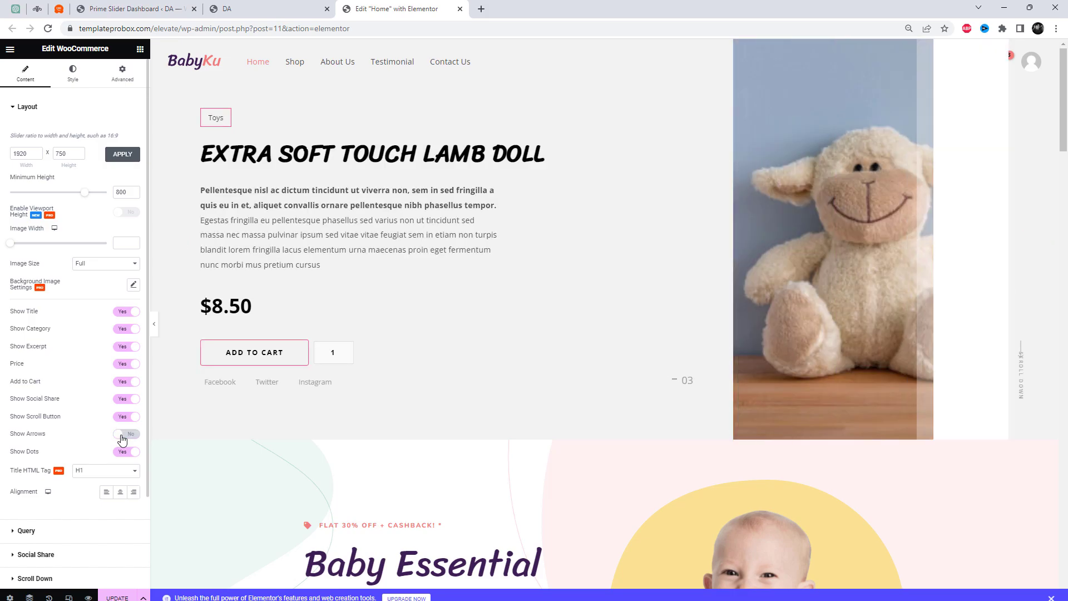
{"action": "left_click", "coordinate": [129, 440]}
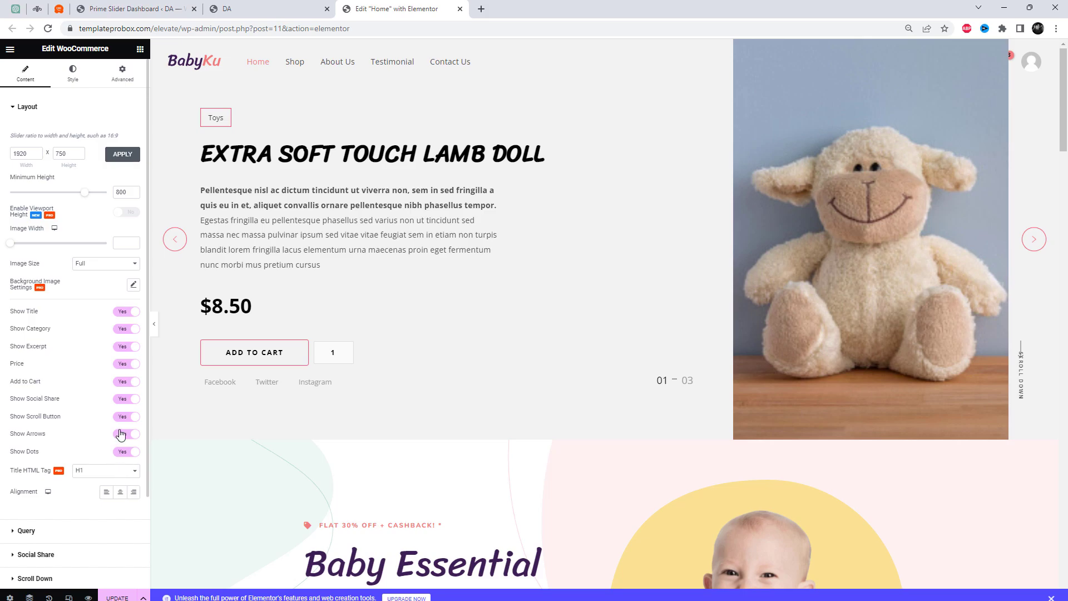
{"action": "left_click", "coordinate": [122, 384]}
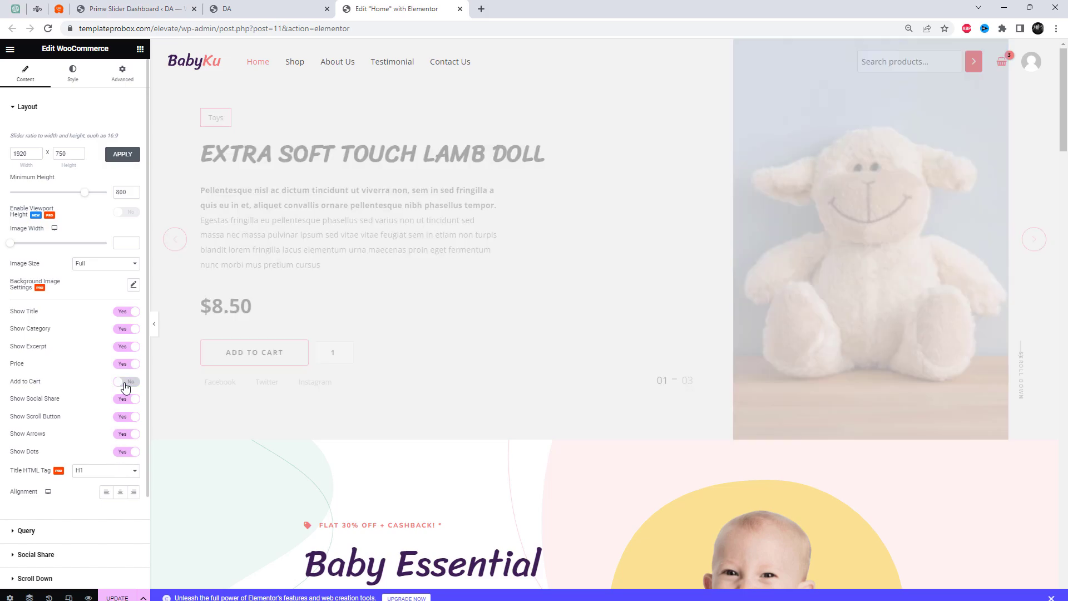
{"action": "left_click", "coordinate": [132, 384]}
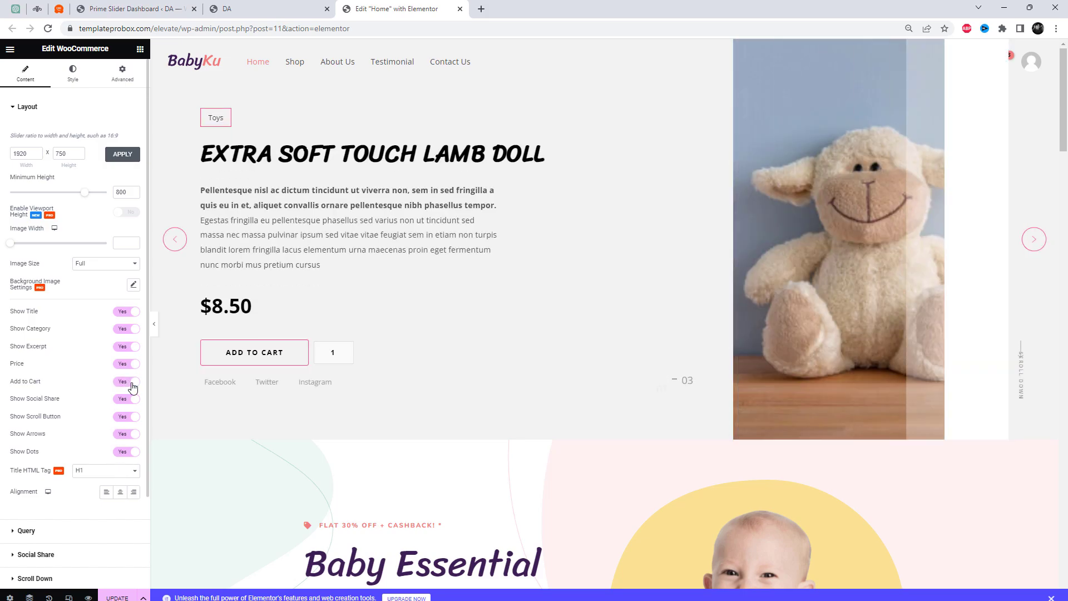
Set the slider's image width to about 529, keeping the image size at Full
{"action": "left_click", "coordinate": [107, 263]}
{"action": "left_click", "coordinate": [106, 264]}
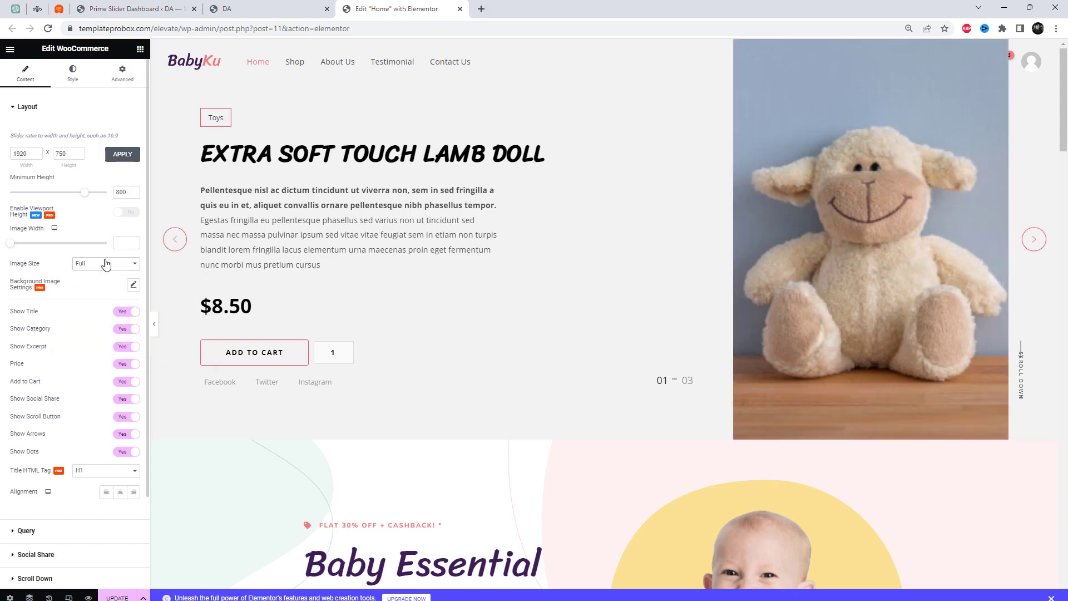
{"action": "left_click_drag", "start_coordinate": [13, 249], "coordinate": [43, 249]}
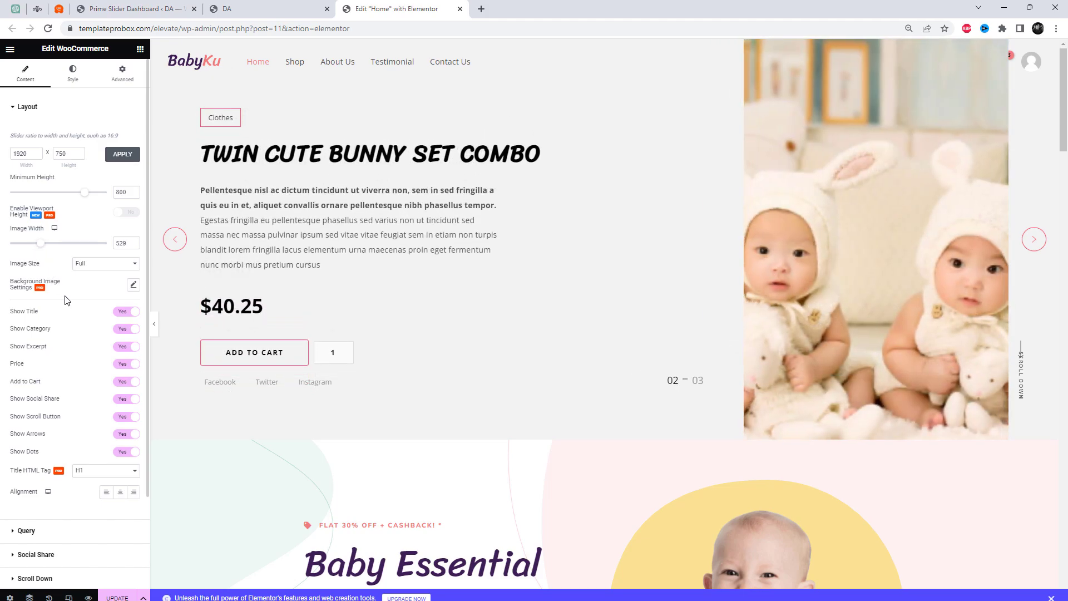
Set the product query limit for the WooCommerce slider to 20
{"action": "left_click", "coordinate": [58, 538]}
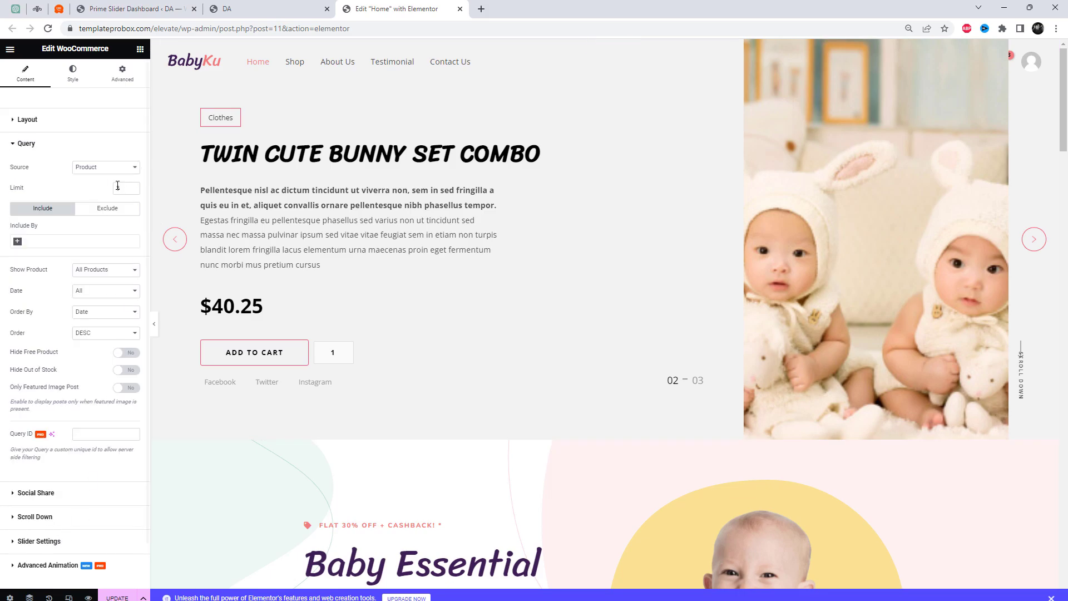
{"action": "left_click_drag", "start_coordinate": [125, 188], "coordinate": [103, 194]}
{"action": "type", "text": "20"}
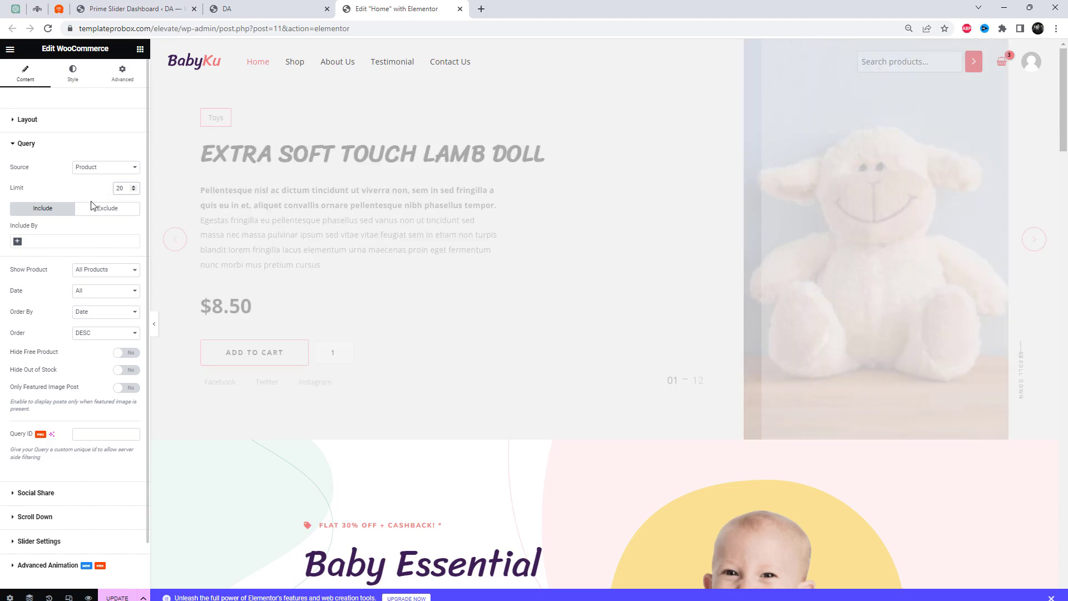
Check the query's Show Product and Date options, keeping All Products and All, and toggle Hide Free Product
{"action": "left_click", "coordinate": [99, 270]}
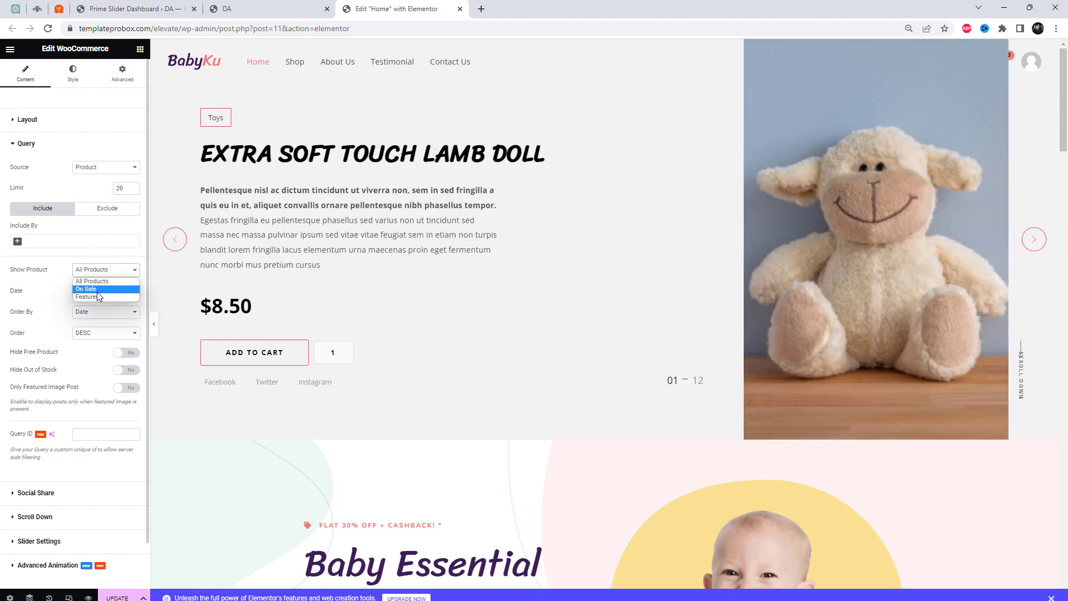
{"action": "left_click", "coordinate": [101, 236]}
{"action": "left_click", "coordinate": [106, 289]}
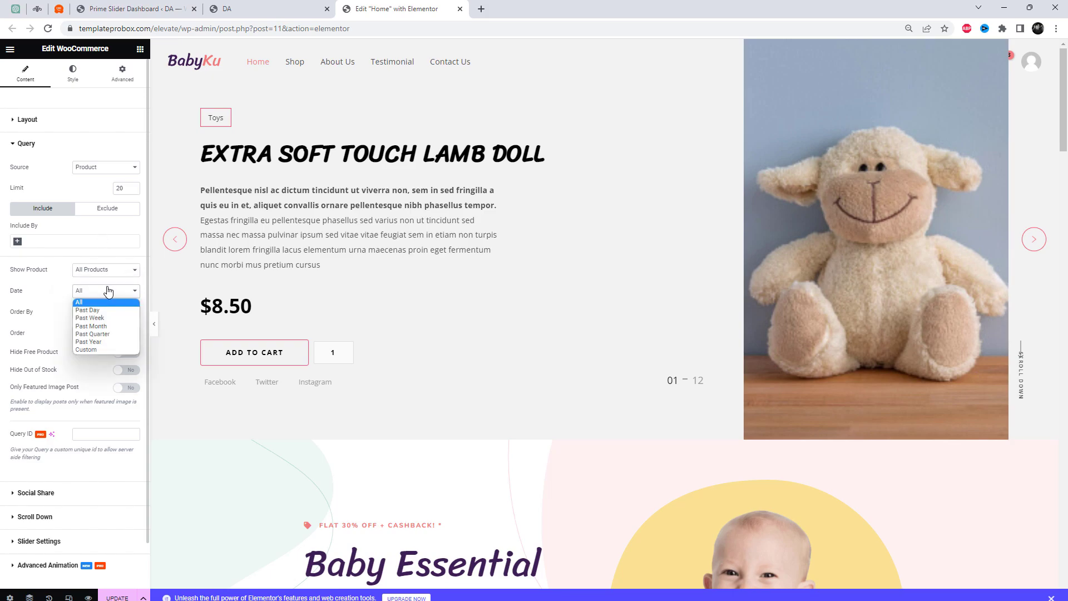
{"action": "left_click", "coordinate": [107, 291]}
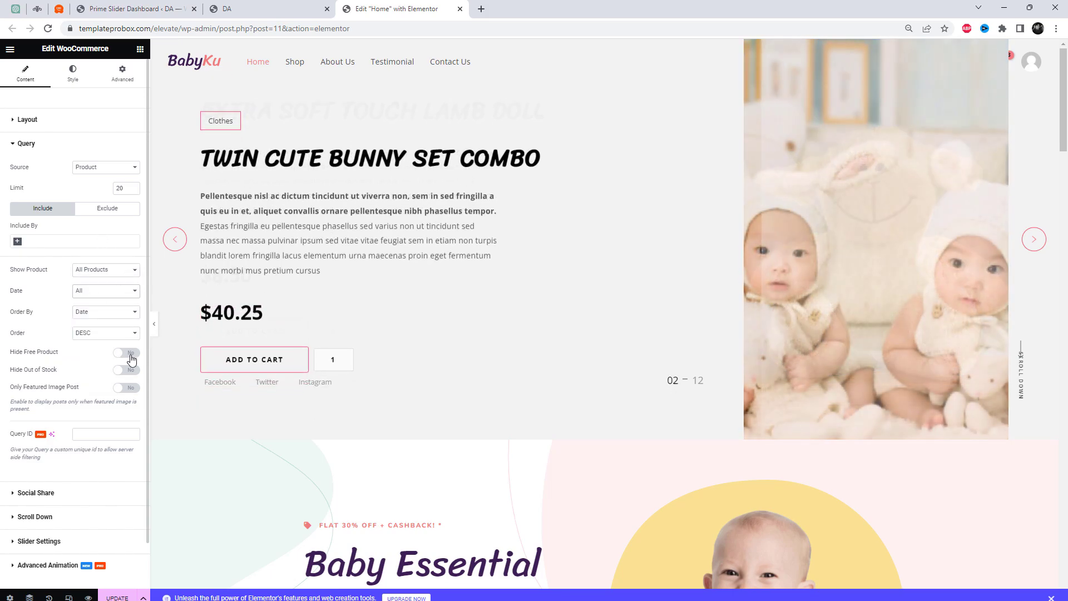
{"action": "left_click", "coordinate": [124, 353]}
Enter # as the link of the Facebook, Twitter and Instagram social share items
{"action": "left_click", "coordinate": [78, 493]}
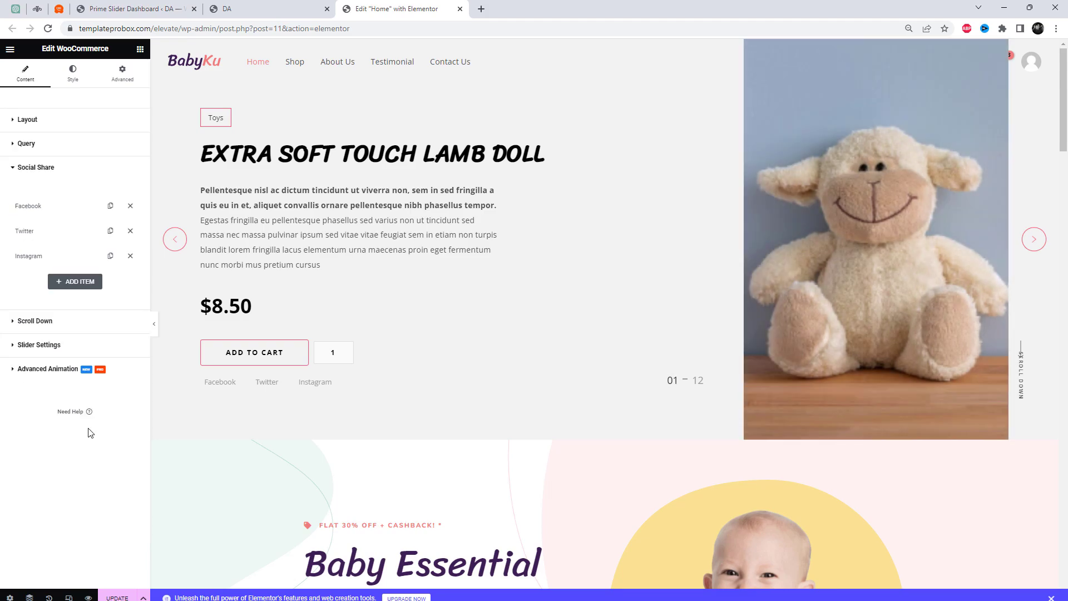
{"action": "left_click", "coordinate": [59, 212]}
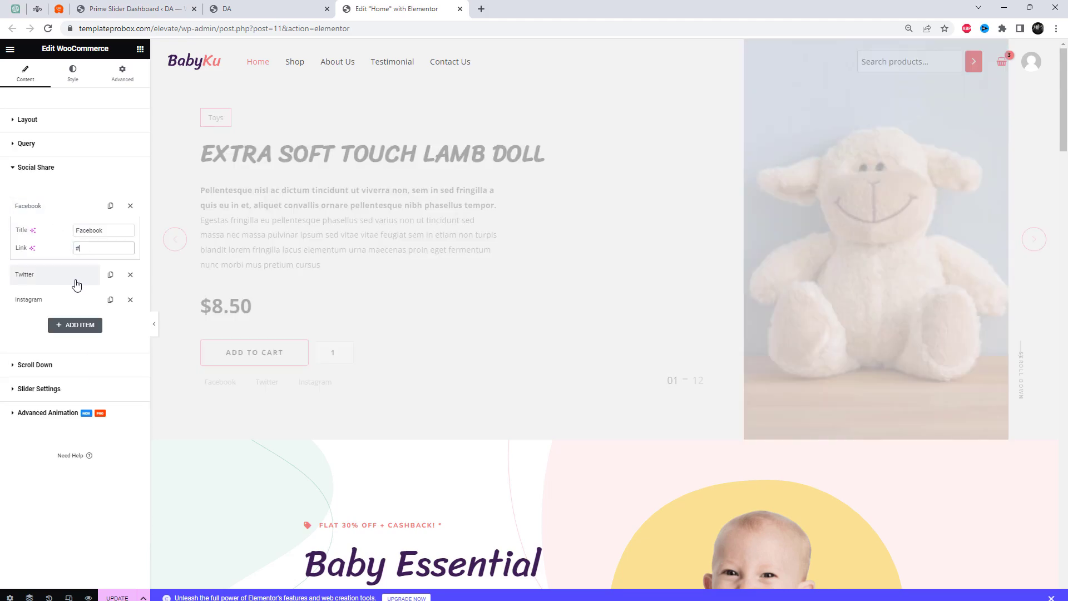
{"action": "left_click", "coordinate": [77, 276]}
{"action": "triple_click", "coordinate": [88, 273]}
{"action": "type", "text": "#"}
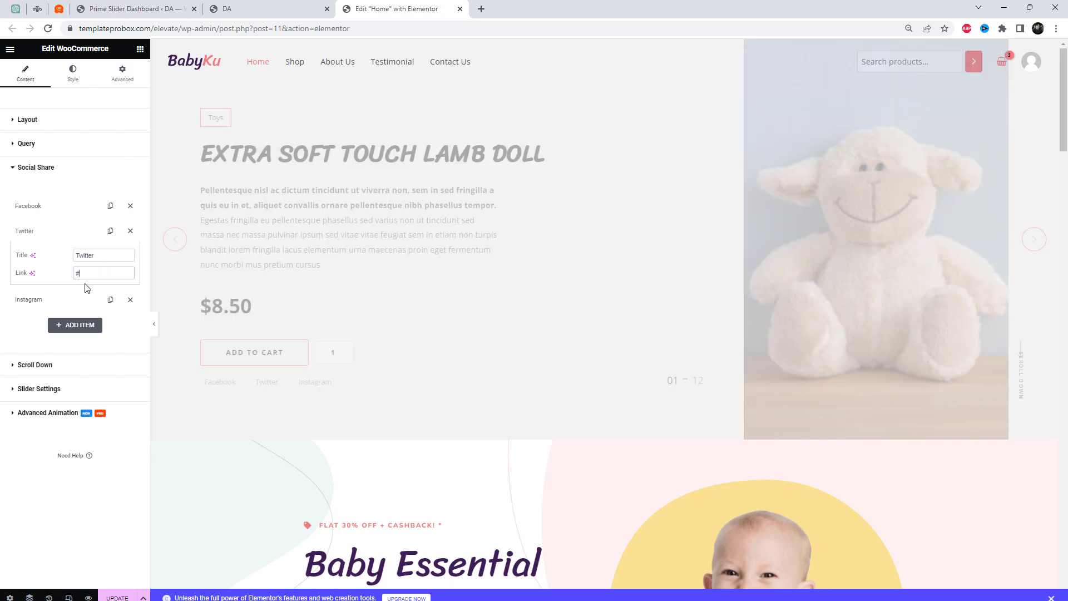
{"action": "left_click", "coordinate": [79, 305]}
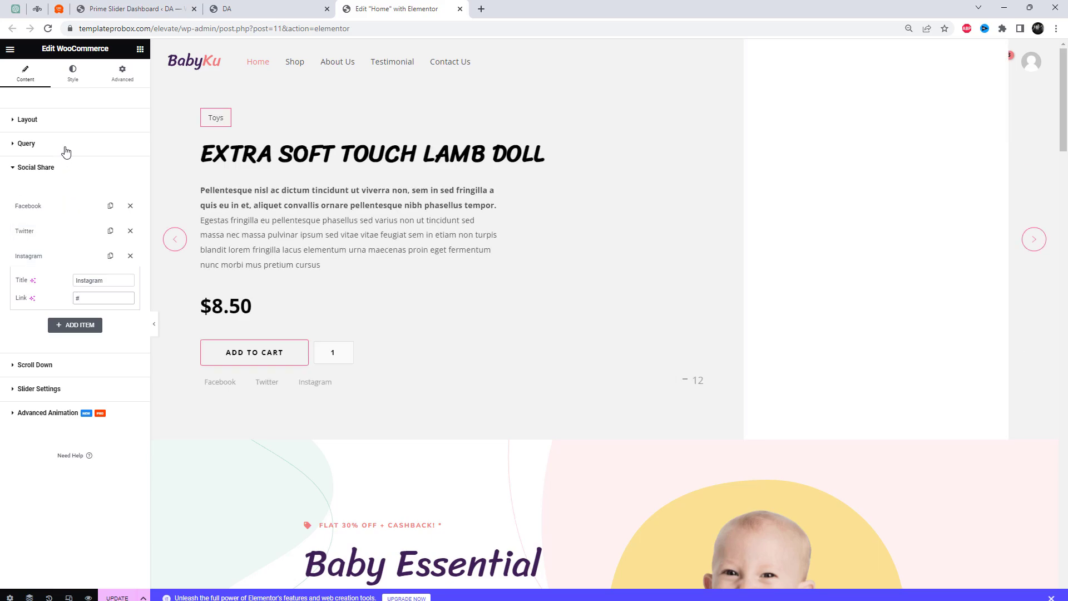
Try hiding the slider's scroll button, switching it back on
{"action": "left_click", "coordinate": [61, 123]}
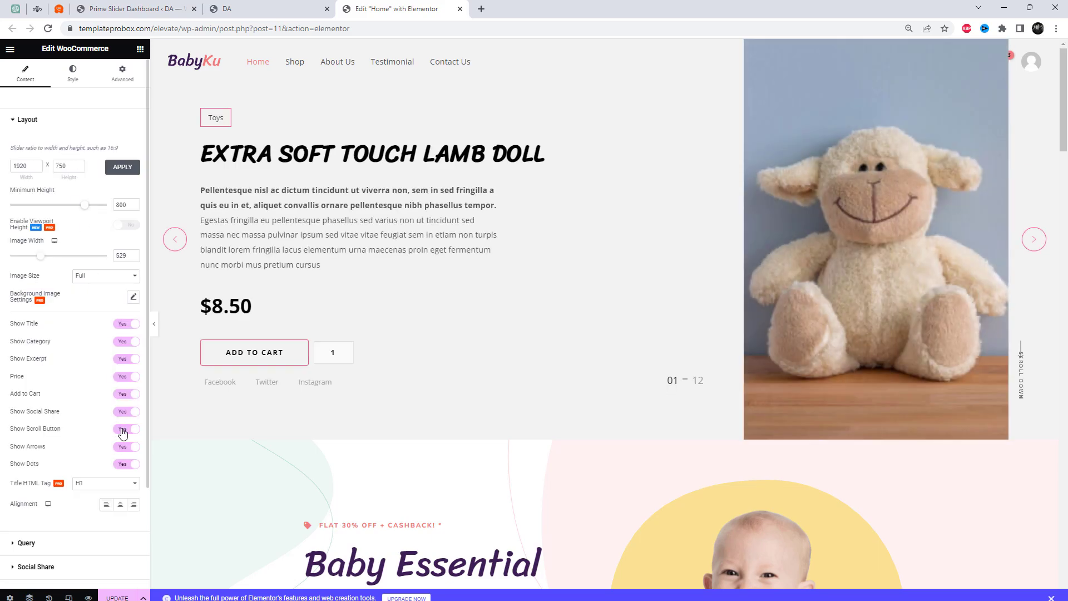
{"action": "left_click", "coordinate": [126, 429]}
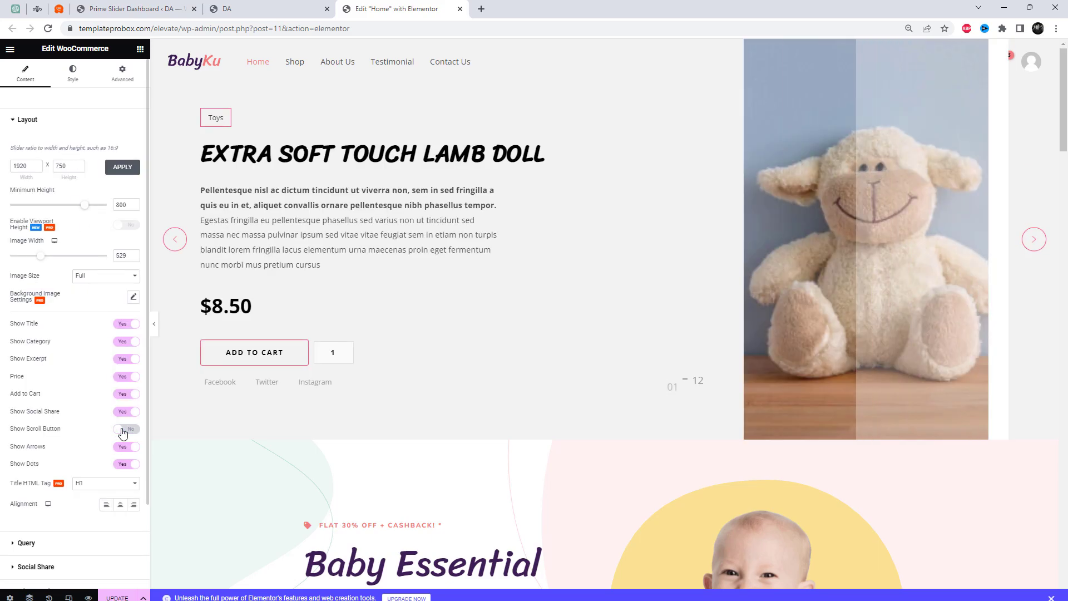
{"action": "left_click", "coordinate": [131, 432]}
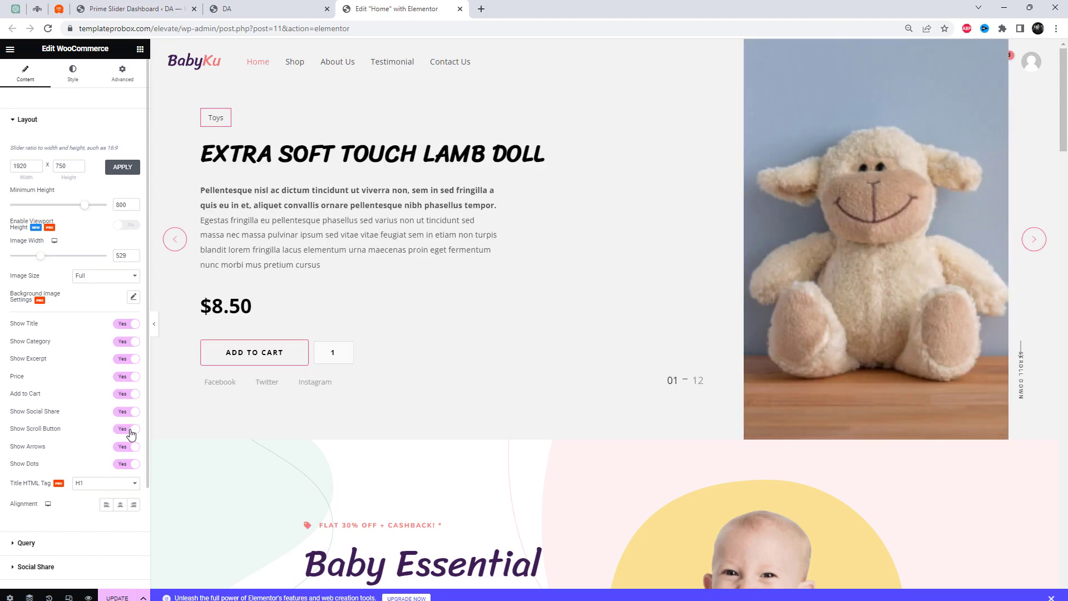
Hide the slider's social share links and set the autoplay interval to 5000 ms
{"action": "left_click", "coordinate": [122, 412]}
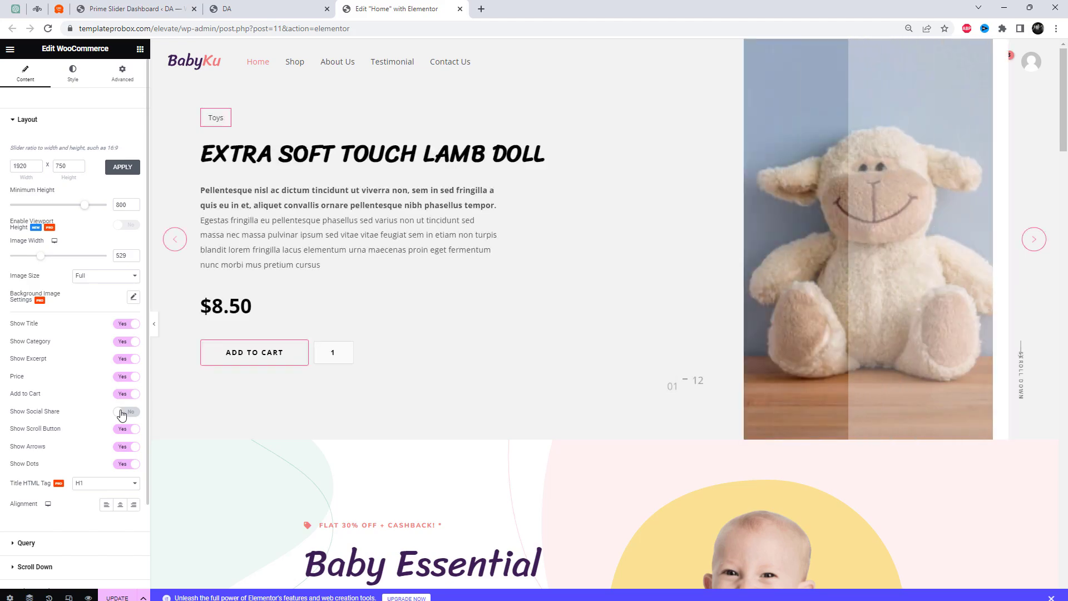
{"action": "scroll", "coordinate": [78, 492], "scroll_direction": "down", "scroll_amount": 2}
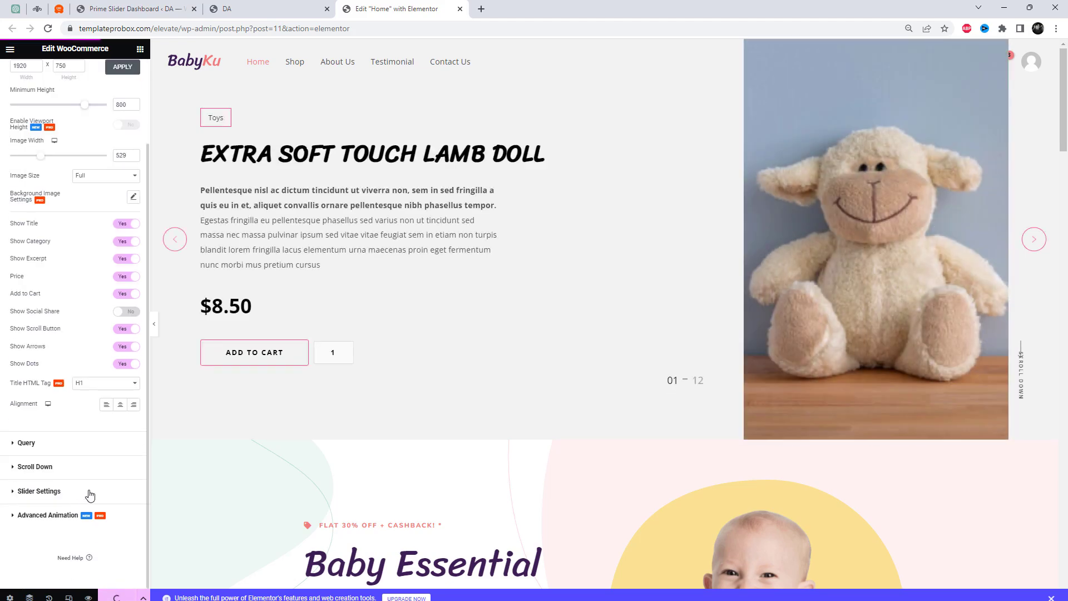
{"action": "left_click", "coordinate": [77, 492]}
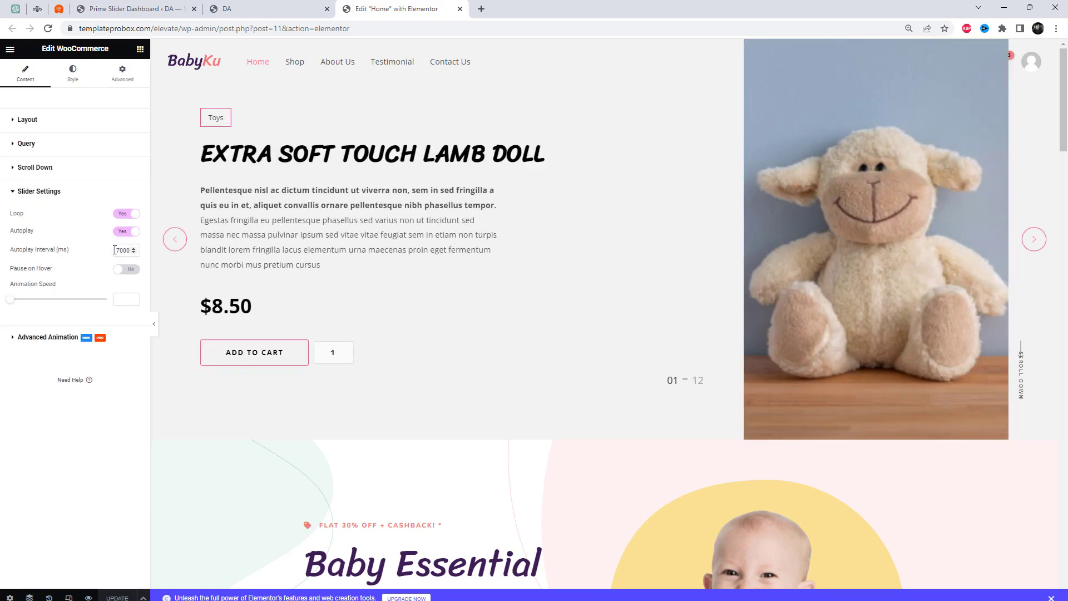
{"action": "type", "text": "5"}
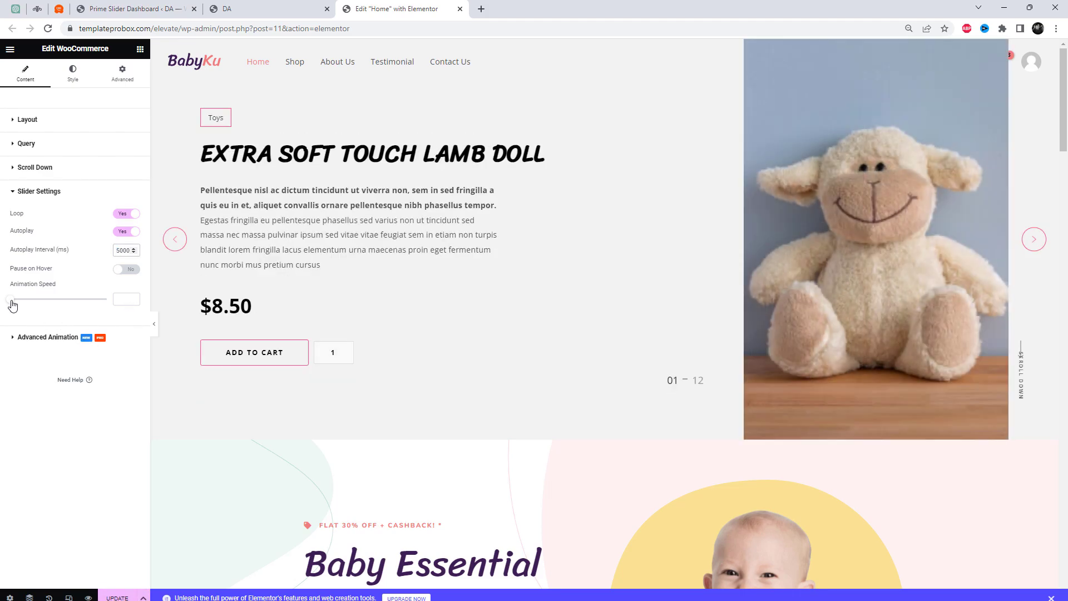
Give the slider's background overlay a semi-transparent light pink colour
{"action": "left_click", "coordinate": [72, 74]}
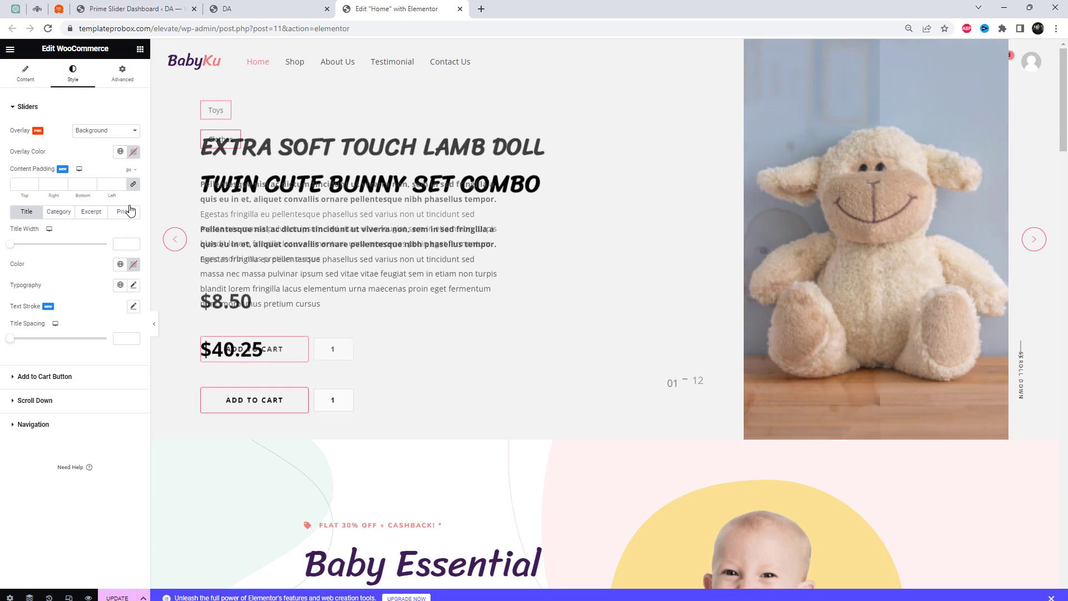
{"action": "left_click", "coordinate": [136, 154]}
{"action": "left_click_drag", "start_coordinate": [133, 223], "coordinate": [92, 201]}
{"action": "left_click_drag", "start_coordinate": [182, 282], "coordinate": [146, 282]}
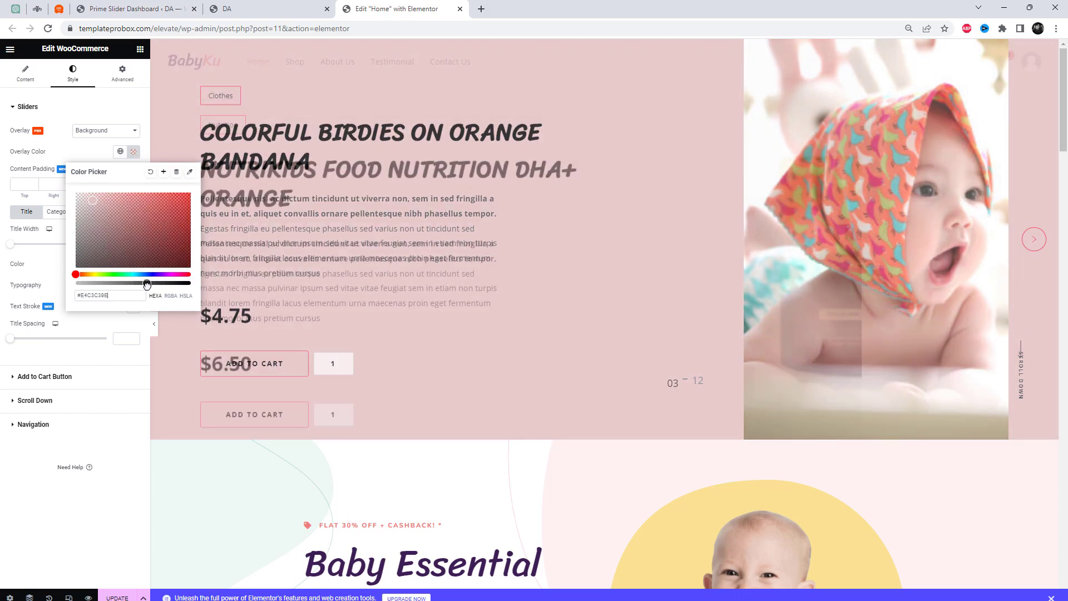
{"action": "left_click", "coordinate": [86, 161]}
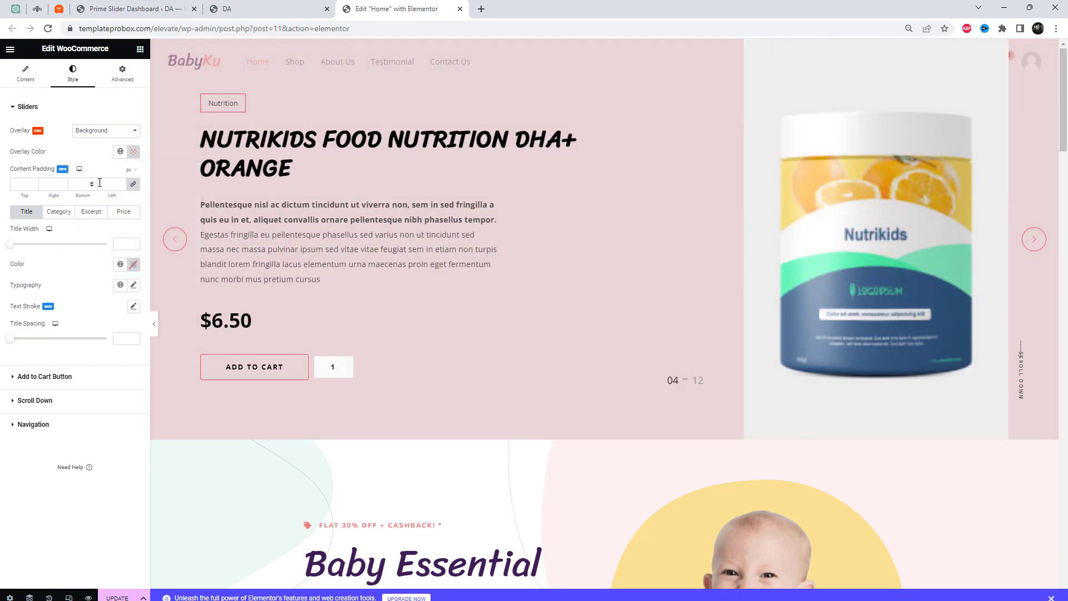
Set the slide title's width to about 737 and its font size to about 41 px
{"action": "left_click_drag", "start_coordinate": [16, 249], "coordinate": [64, 250]}
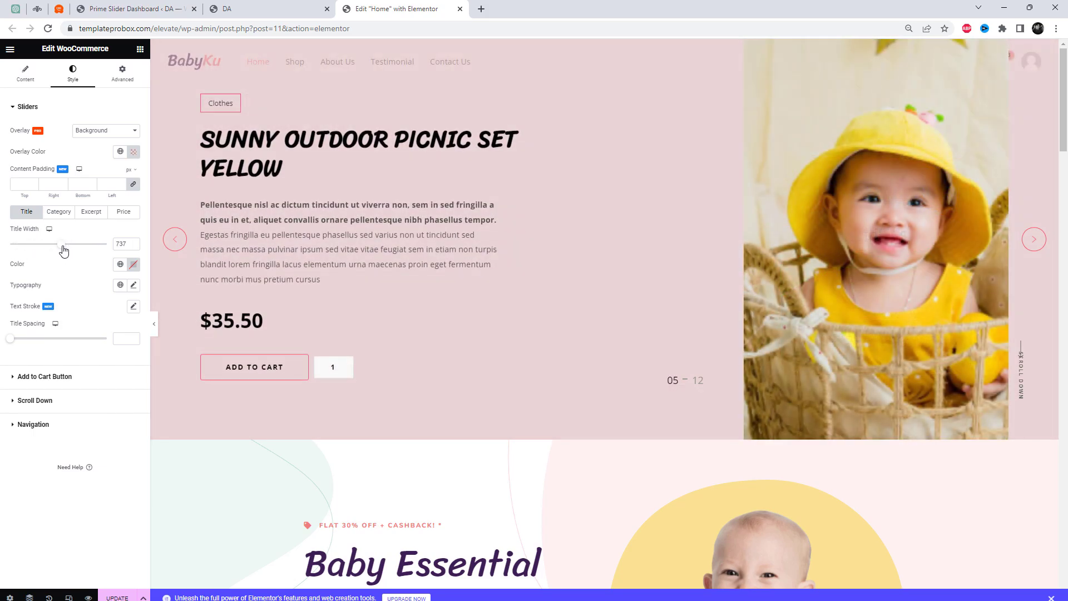
{"action": "left_click", "coordinate": [134, 286]}
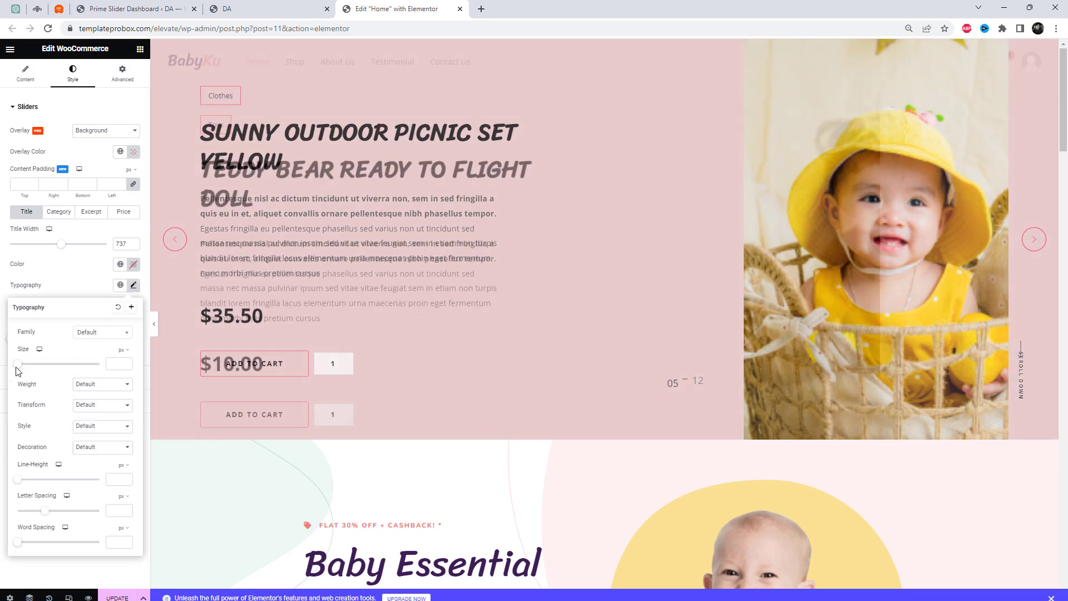
{"action": "left_click_drag", "start_coordinate": [21, 365], "coordinate": [36, 370]}
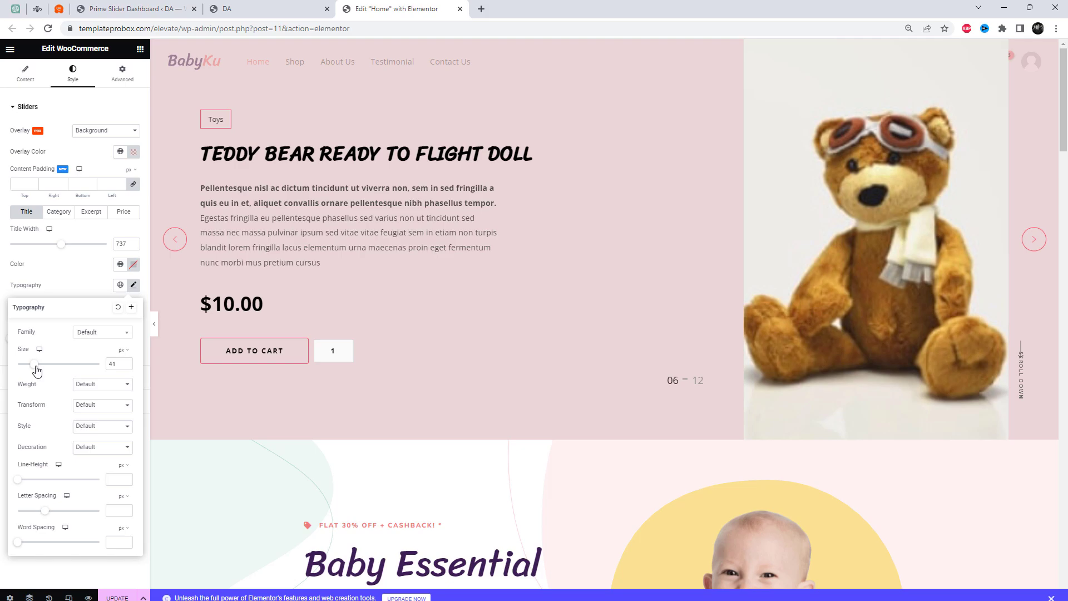
Try the Abril Fatface font family on the slide title
{"action": "left_click", "coordinate": [104, 334]}
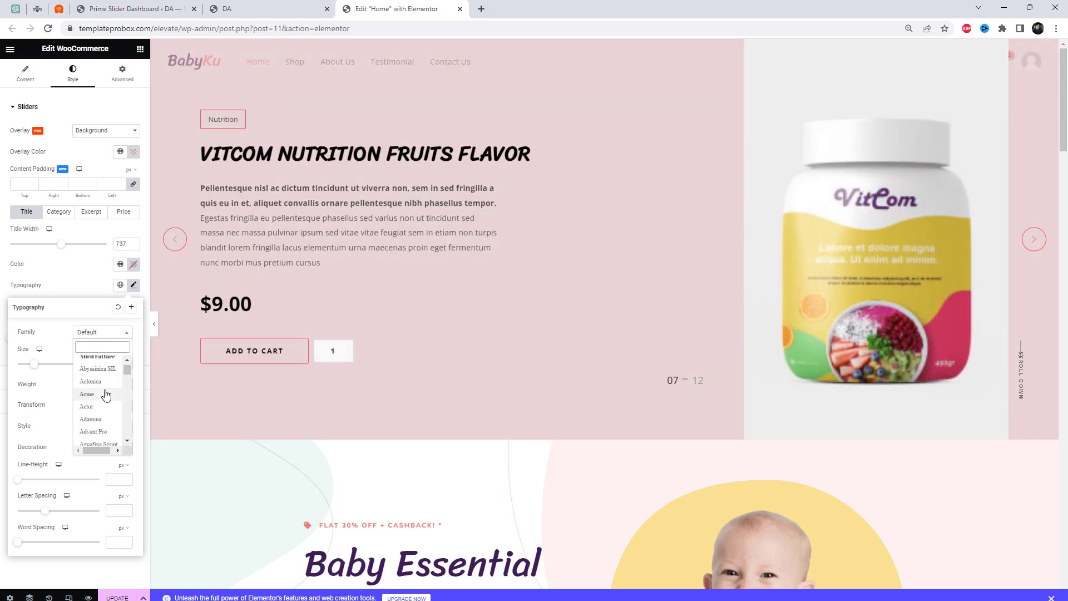
{"action": "scroll", "coordinate": [108, 402], "scroll_direction": "up", "scroll_amount": 3}
{"action": "left_click", "coordinate": [102, 359]}
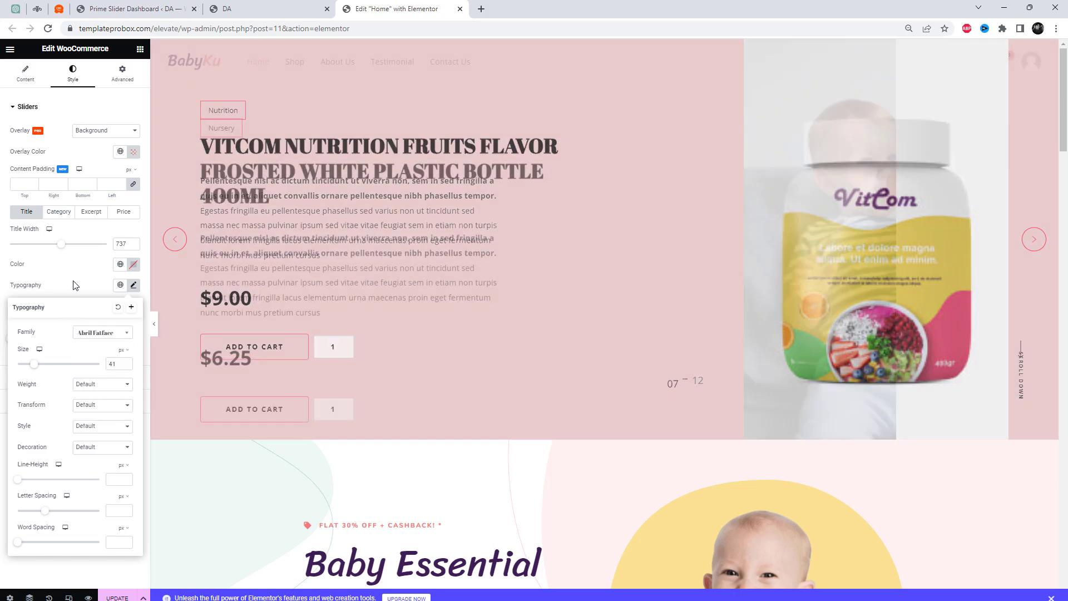
{"action": "left_click", "coordinate": [74, 270]}
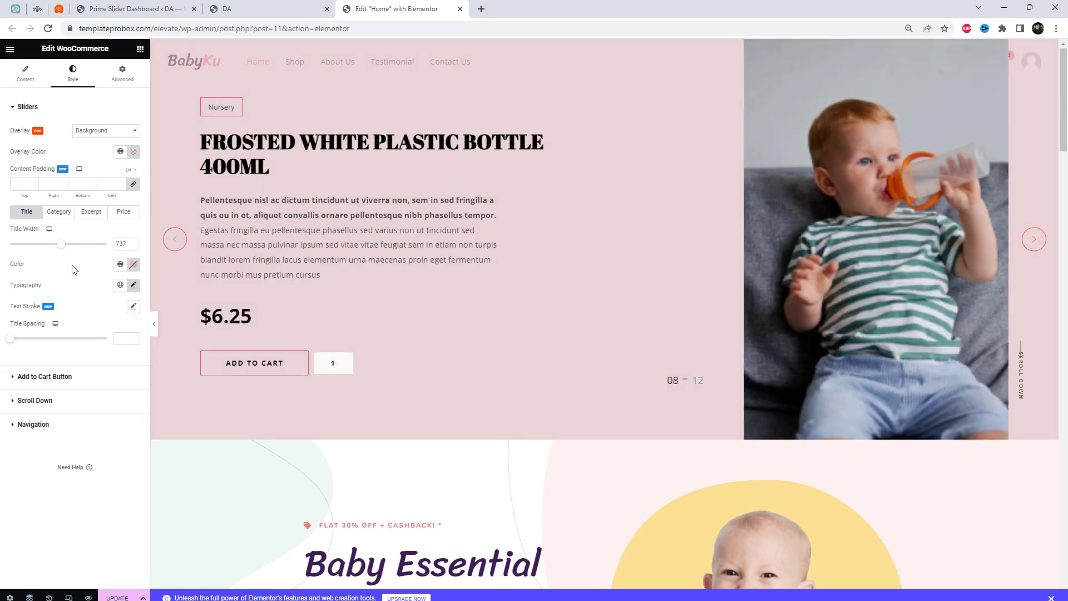
Add a 1 px text stroke to the slide title and widen the title to about 960
{"action": "left_click", "coordinate": [133, 307]}
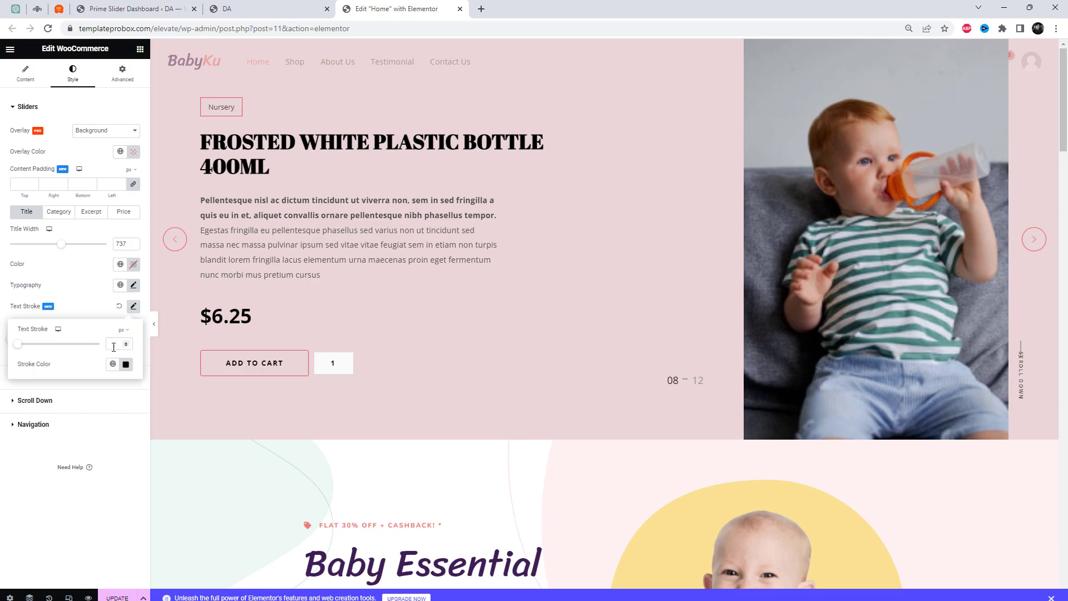
{"action": "left_click", "coordinate": [21, 348]}
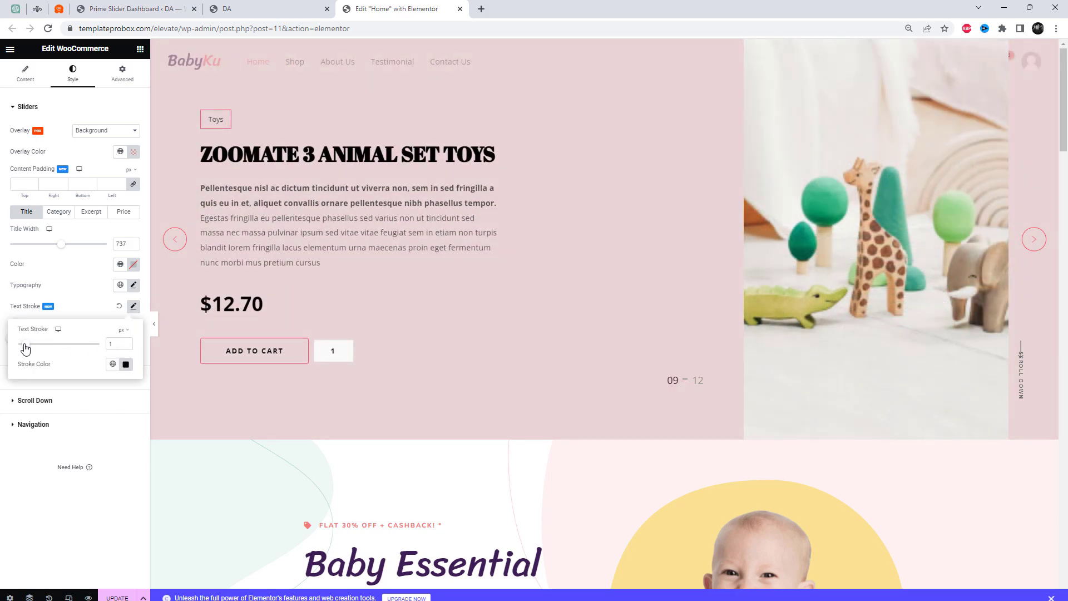
{"action": "left_click", "coordinate": [89, 284]}
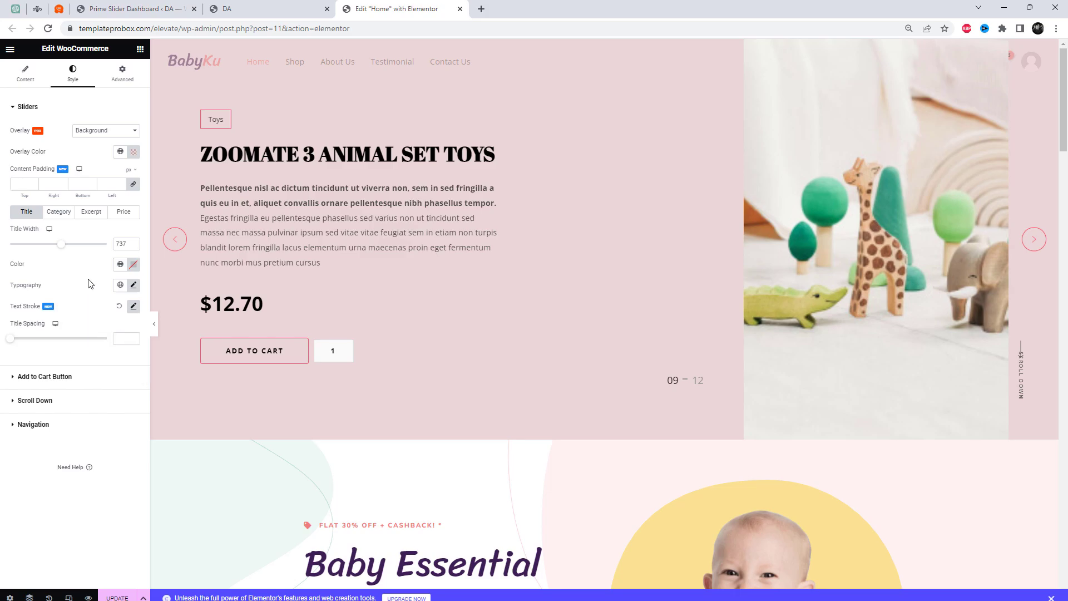
{"action": "left_click_drag", "start_coordinate": [62, 248], "coordinate": [83, 249]}
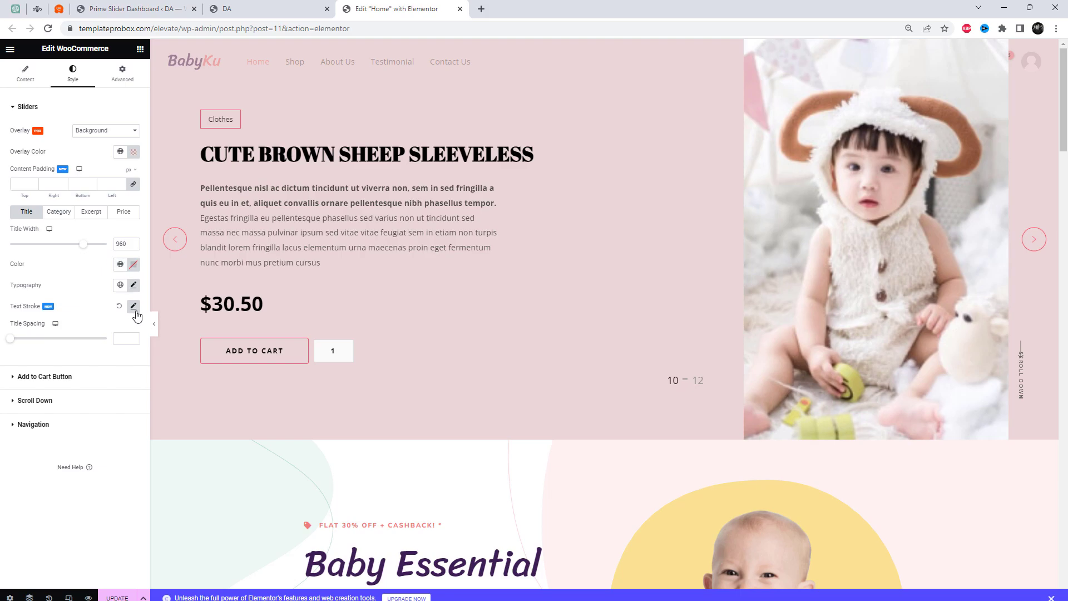
Reset the slide title's font family to Default and set its font size to about 57 px
{"action": "left_click", "coordinate": [134, 286]}
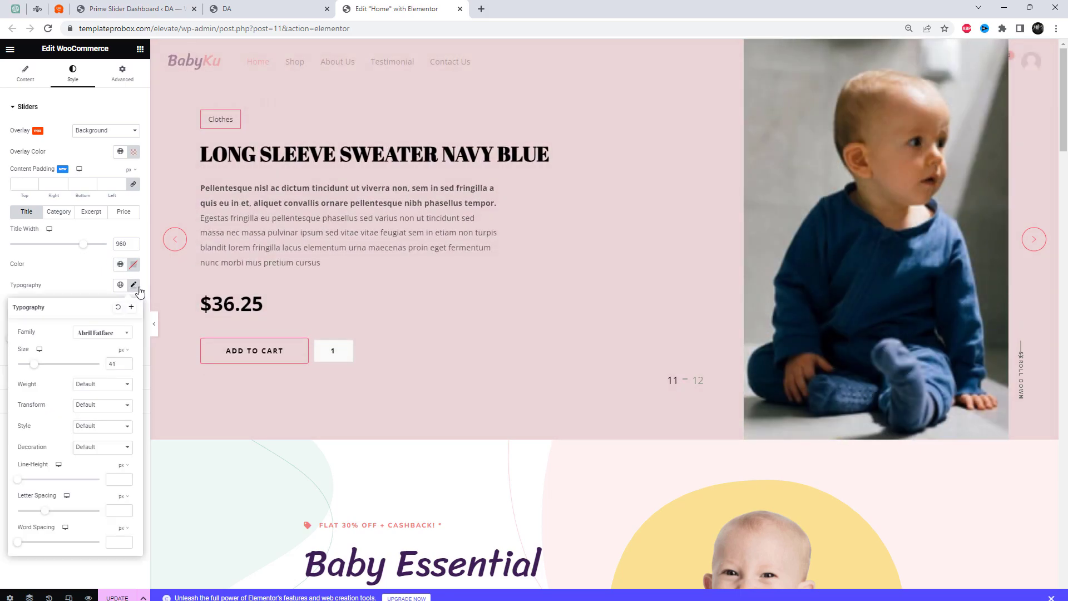
{"action": "left_click", "coordinate": [104, 334]}
{"action": "scroll", "coordinate": [107, 374], "scroll_direction": "up", "scroll_amount": 5}
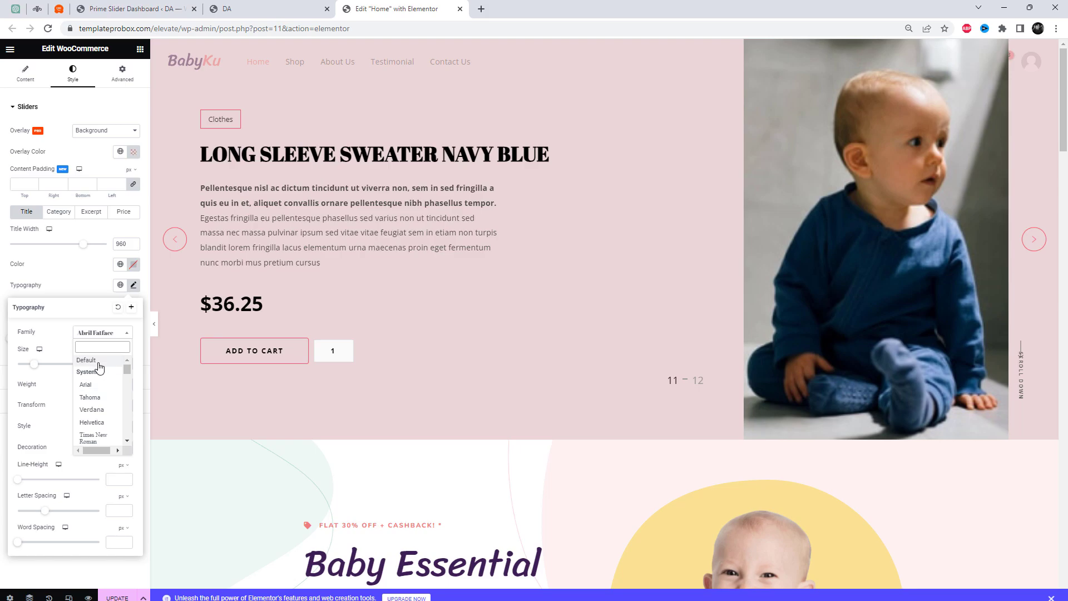
{"action": "left_click", "coordinate": [99, 365]}
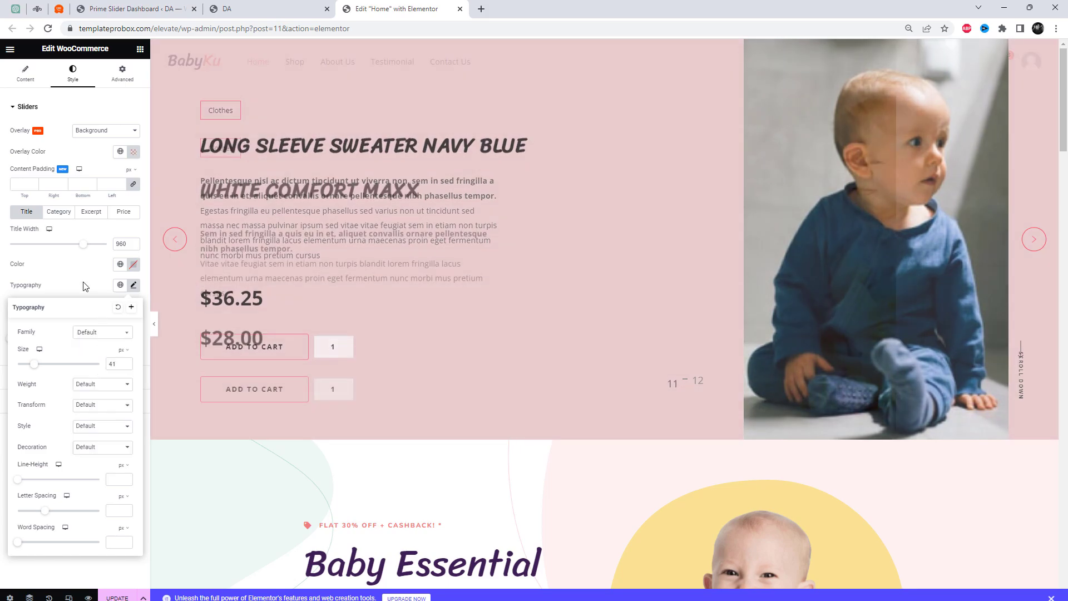
{"action": "left_click_drag", "start_coordinate": [38, 369], "coordinate": [44, 370]}
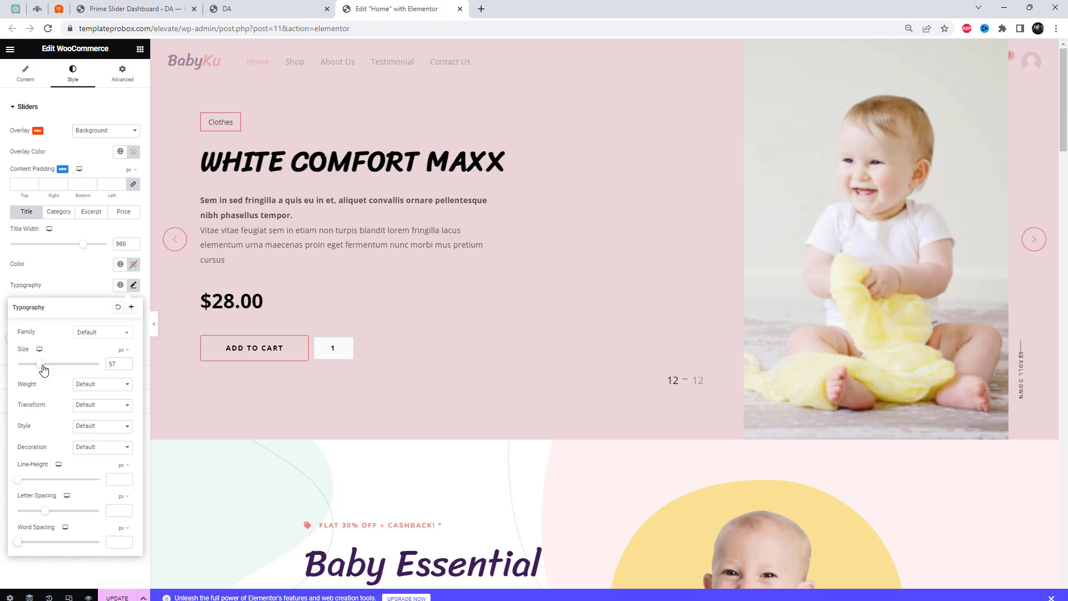
{"action": "left_click", "coordinate": [74, 277]}
Set the Add to Cart button's normal background color to dark red #431C1C
{"action": "left_click", "coordinate": [80, 381]}
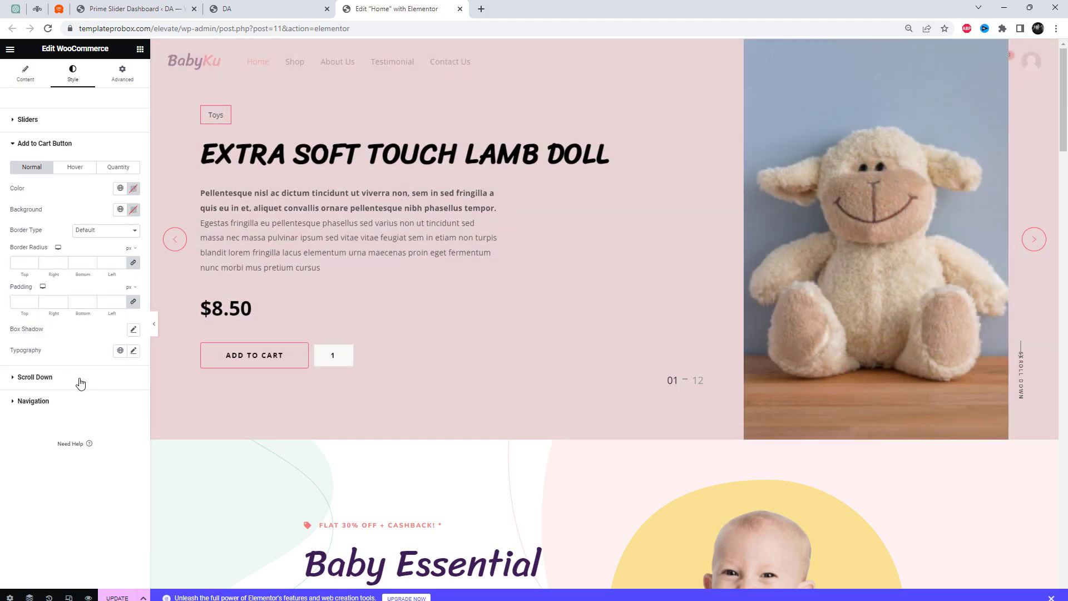
{"action": "left_click", "coordinate": [134, 212]}
{"action": "left_click_drag", "start_coordinate": [131, 286], "coordinate": [130, 312]}
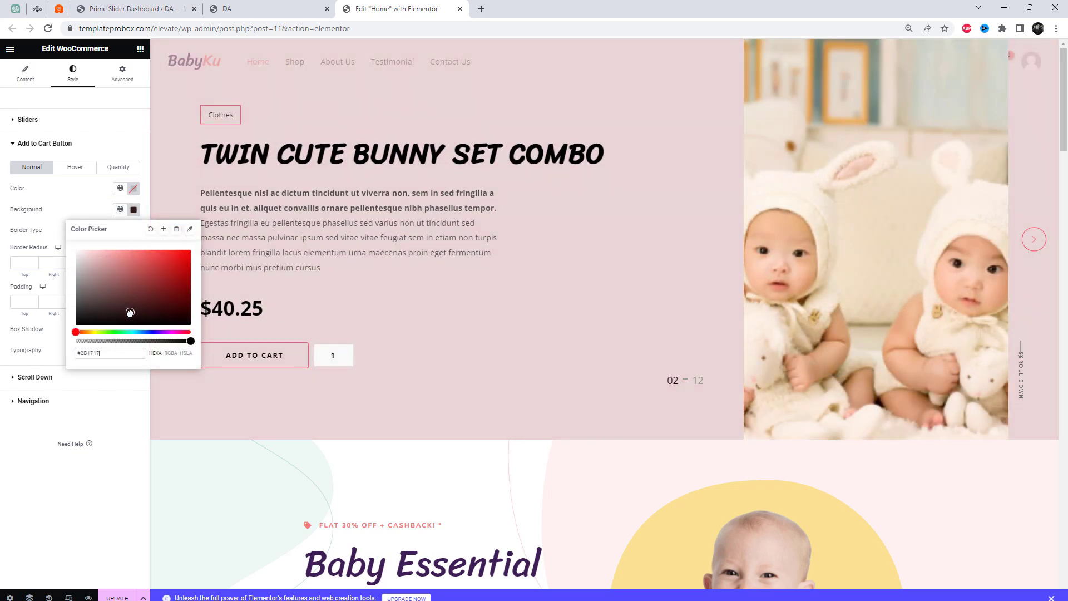
{"action": "left_click", "coordinate": [158, 292]}
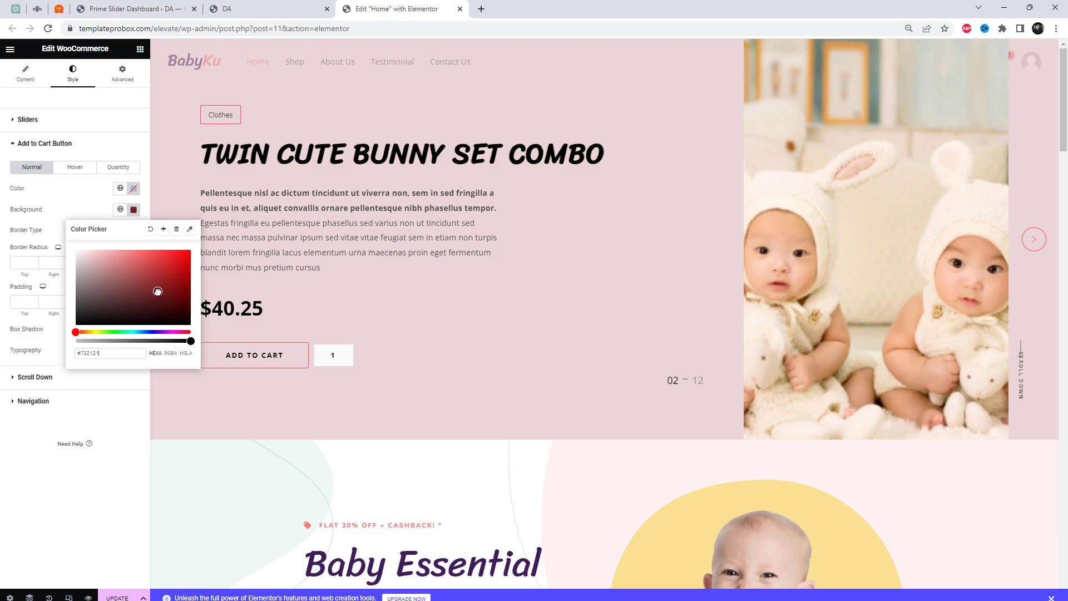
{"action": "left_click", "coordinate": [82, 214]}
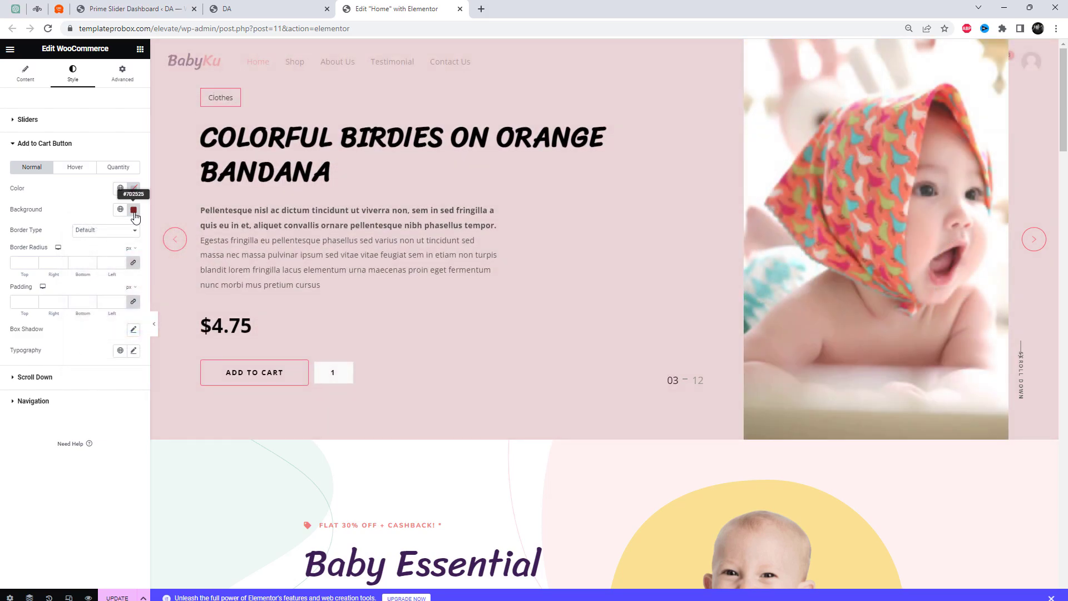
{"action": "left_click", "coordinate": [133, 209]}
{"action": "left_click", "coordinate": [143, 301]}
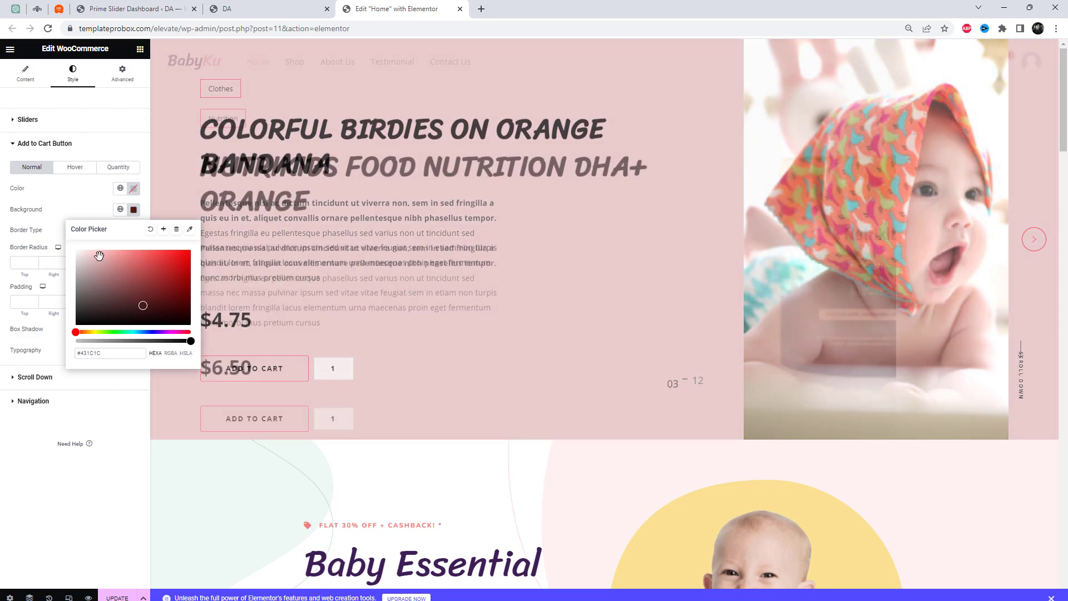
{"action": "left_click", "coordinate": [65, 207]}
Set the Add to Cart button's hover color to a dark red
{"action": "left_click", "coordinate": [75, 168]}
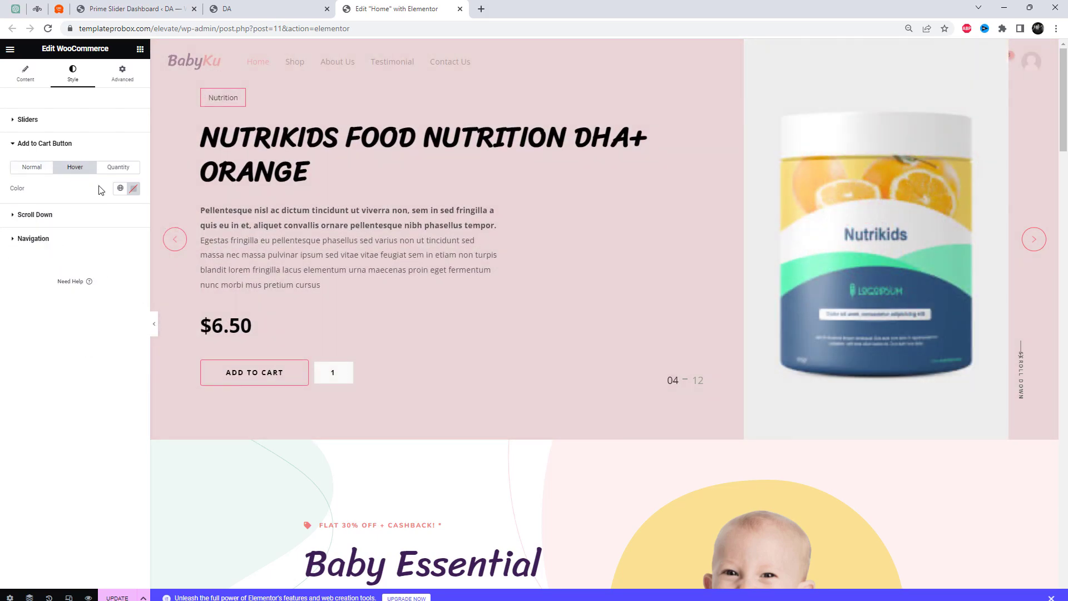
{"action": "left_click", "coordinate": [133, 190]}
{"action": "left_click", "coordinate": [140, 270]}
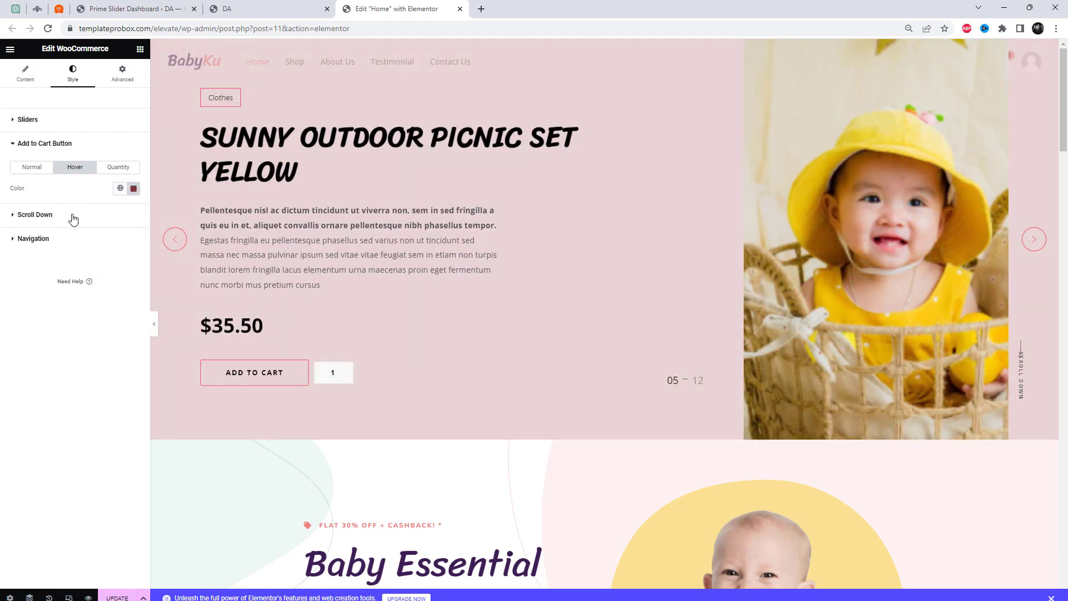
Set the Scroll Down text's normal color to red #9D3434 and update the page
{"action": "left_click", "coordinate": [72, 215]}
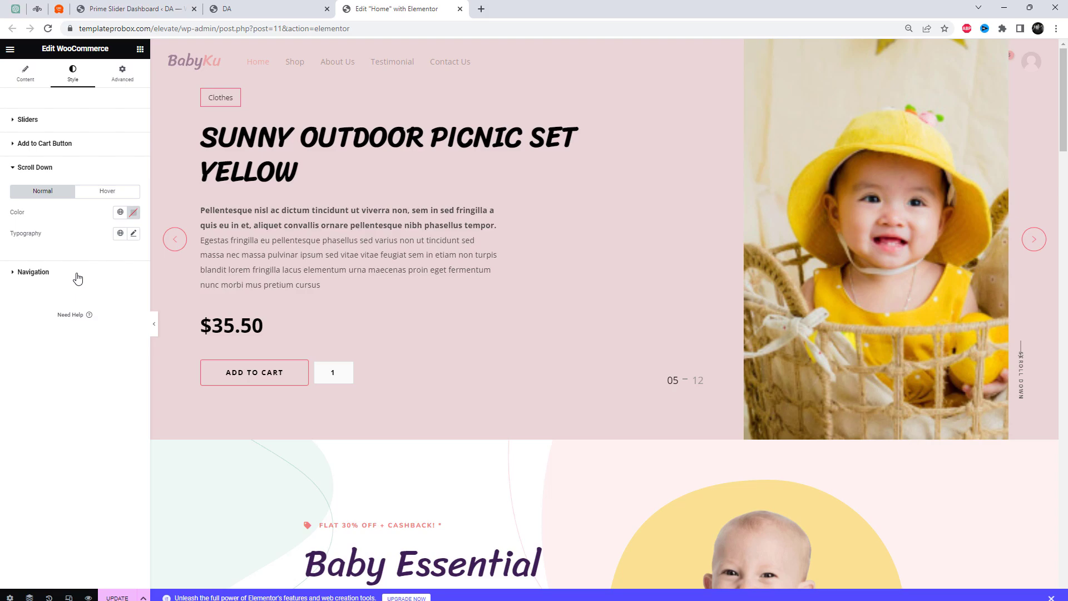
{"action": "left_click", "coordinate": [134, 215]}
{"action": "left_click_drag", "start_coordinate": [121, 286], "coordinate": [153, 282]}
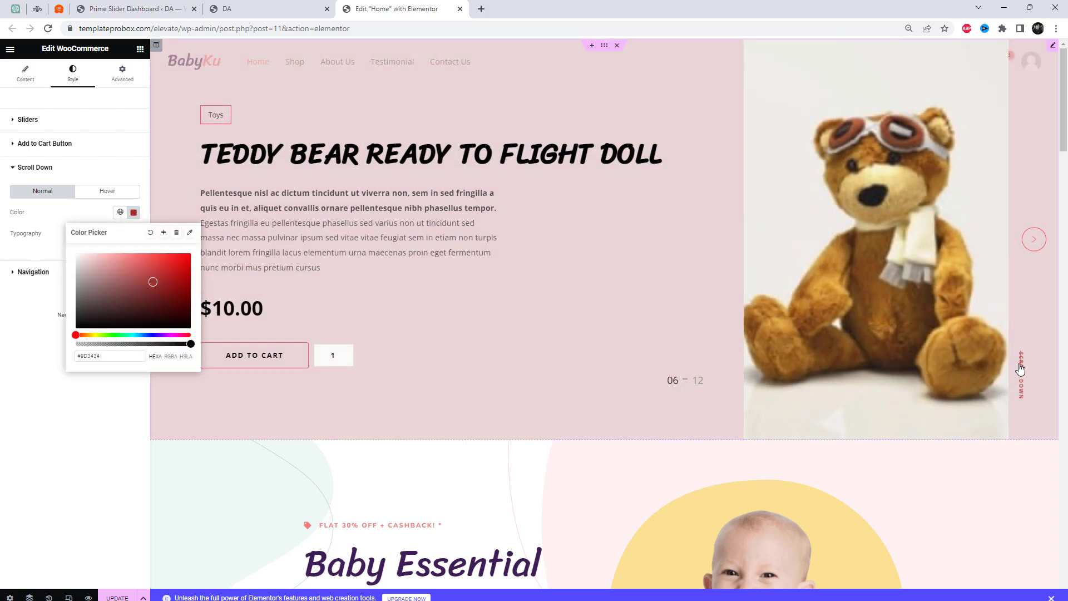
{"action": "left_click", "coordinate": [56, 446]}
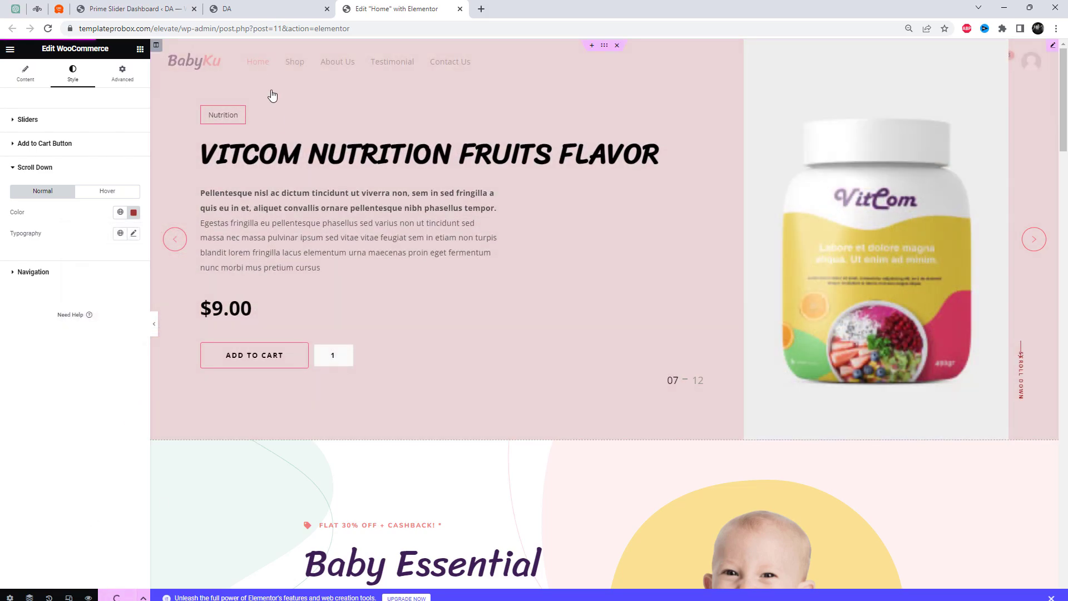
Reload the live home page and view the product slider at its top
{"action": "left_click", "coordinate": [251, 9]}
{"action": "left_click", "coordinate": [270, 26]}
{"action": "key", "text": "Return"}
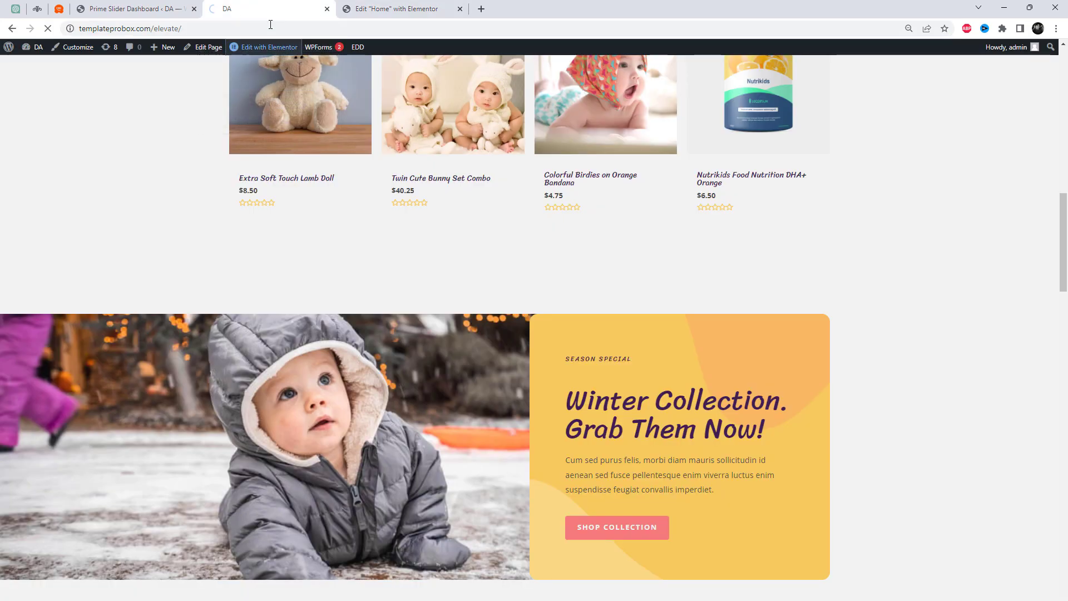
{"action": "scroll", "coordinate": [674, 295], "scroll_direction": "up", "scroll_amount": 15}
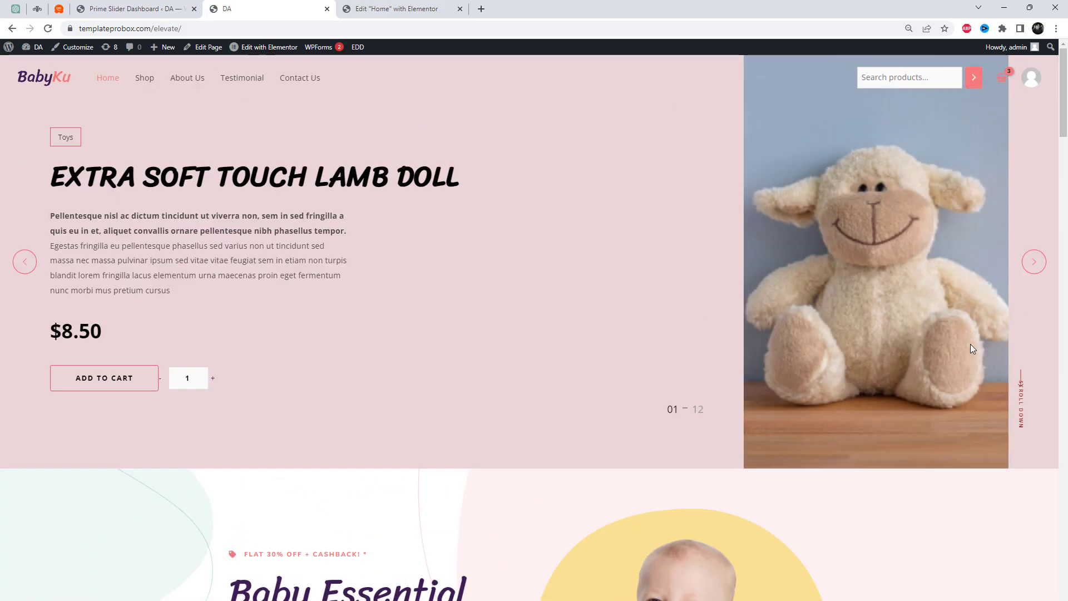
Advance through the product slides on the live page to check their content and transitions
{"action": "left_click", "coordinate": [1041, 269]}
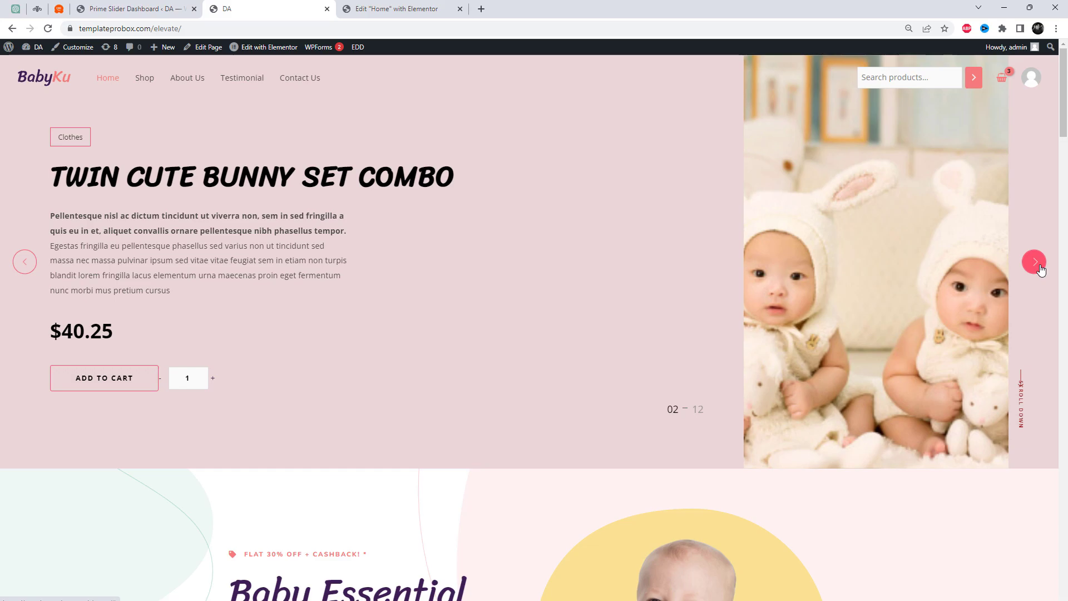
{"action": "left_click", "coordinate": [1040, 269]}
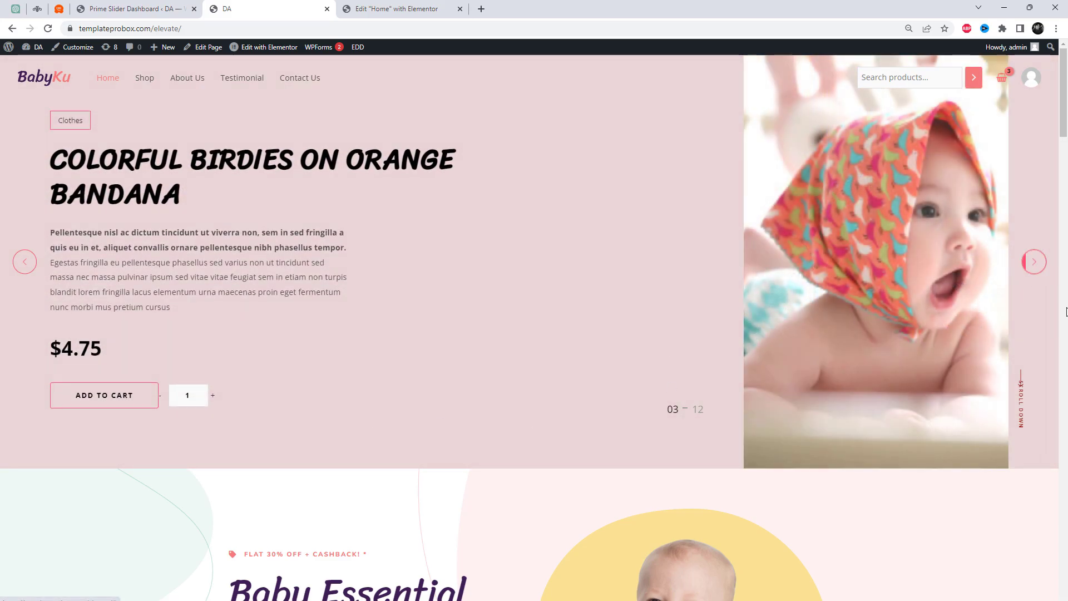
{"action": "left_click", "coordinate": [1038, 277]}
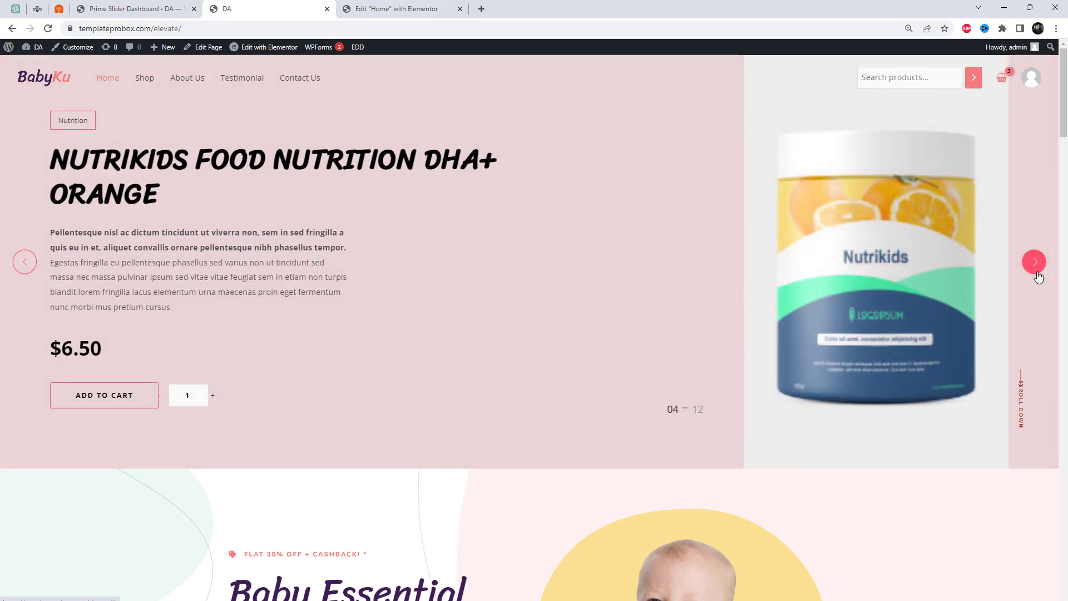
{"action": "left_click", "coordinate": [1038, 277]}
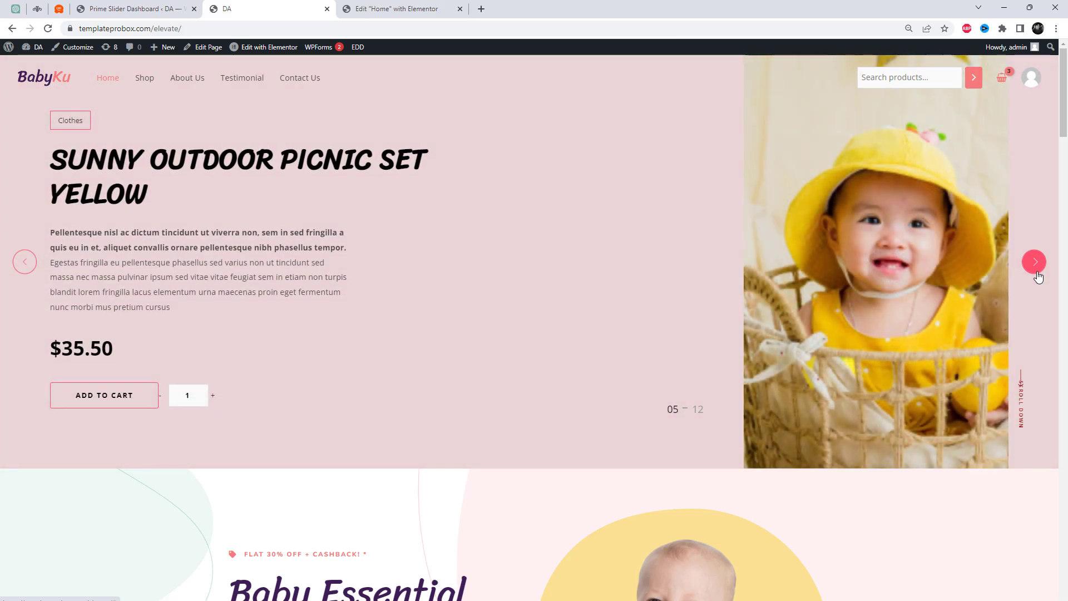
{"action": "left_click", "coordinate": [1038, 277]}
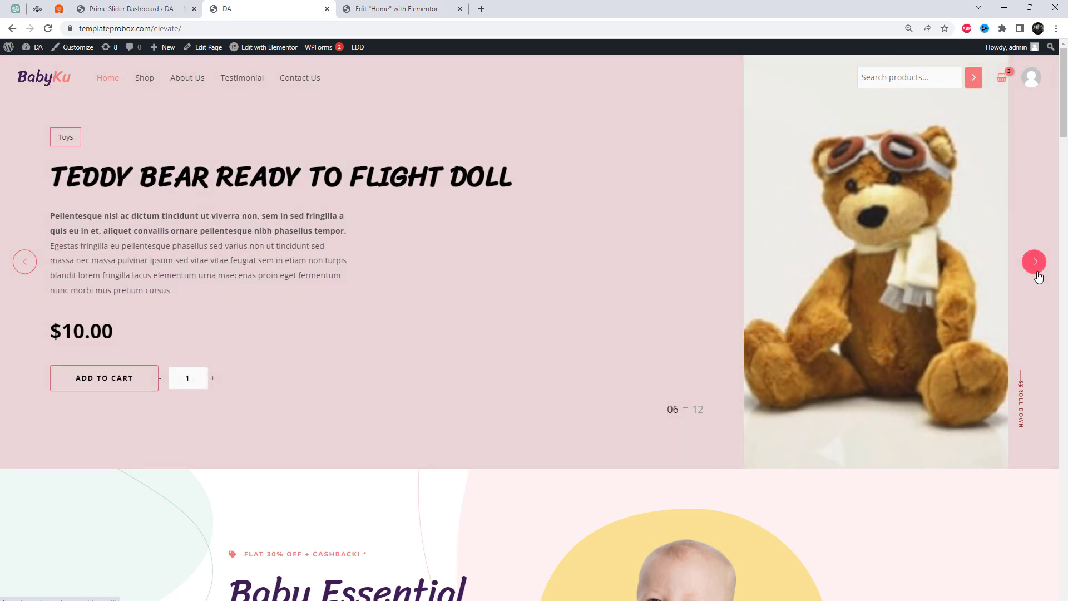
{"action": "left_click", "coordinate": [1038, 277]}
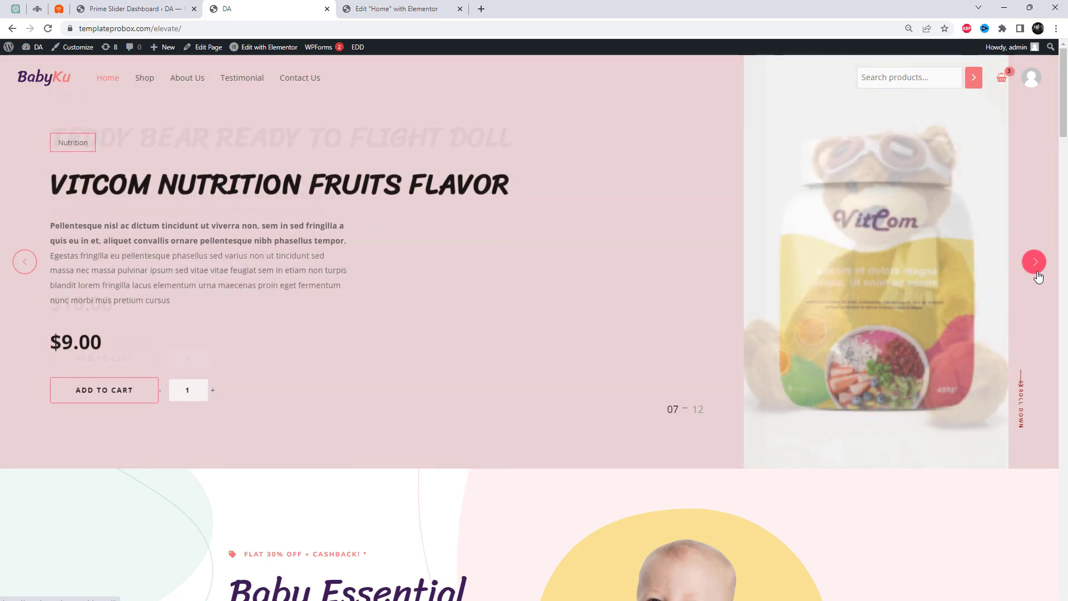
{"action": "left_click", "coordinate": [1038, 276]}
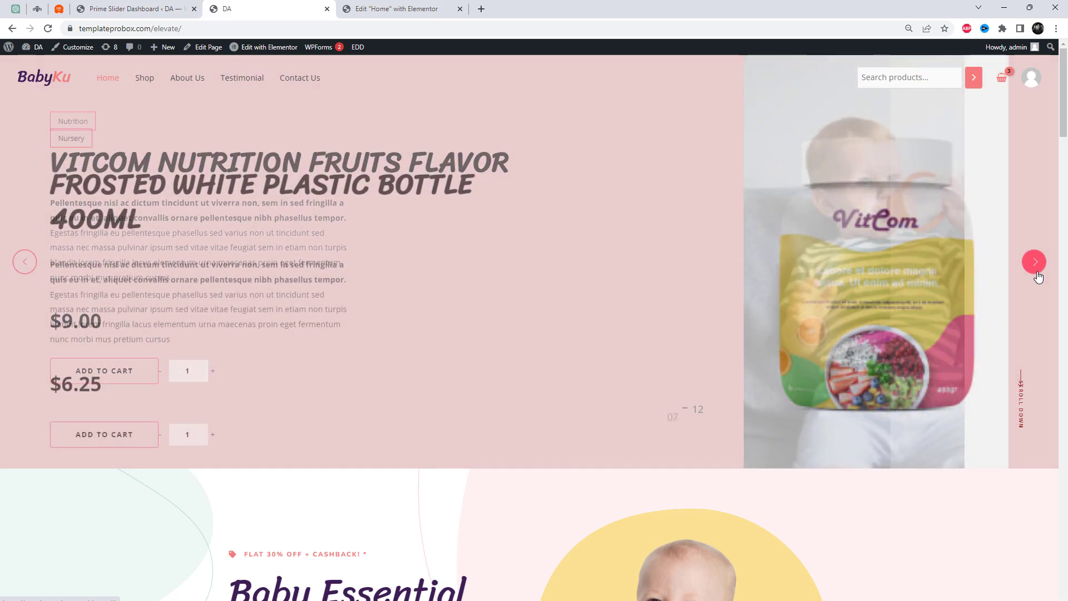
{"action": "left_click", "coordinate": [1039, 276]}
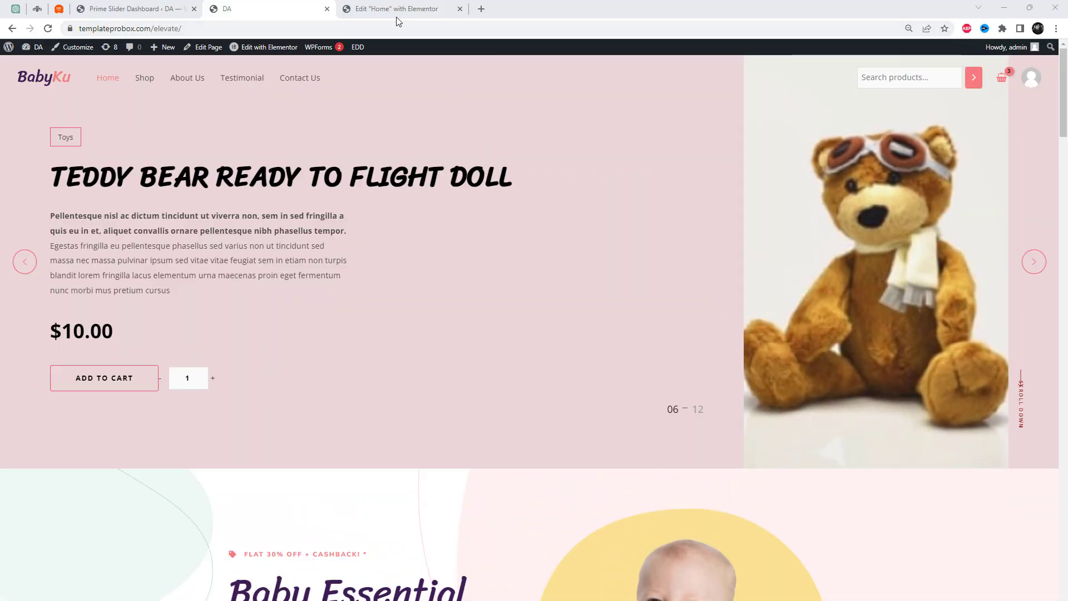
Back in the Elementor editor, replace the product slider section at the top of the Home page with an empty single-column section
{"action": "left_click", "coordinate": [397, 9]}
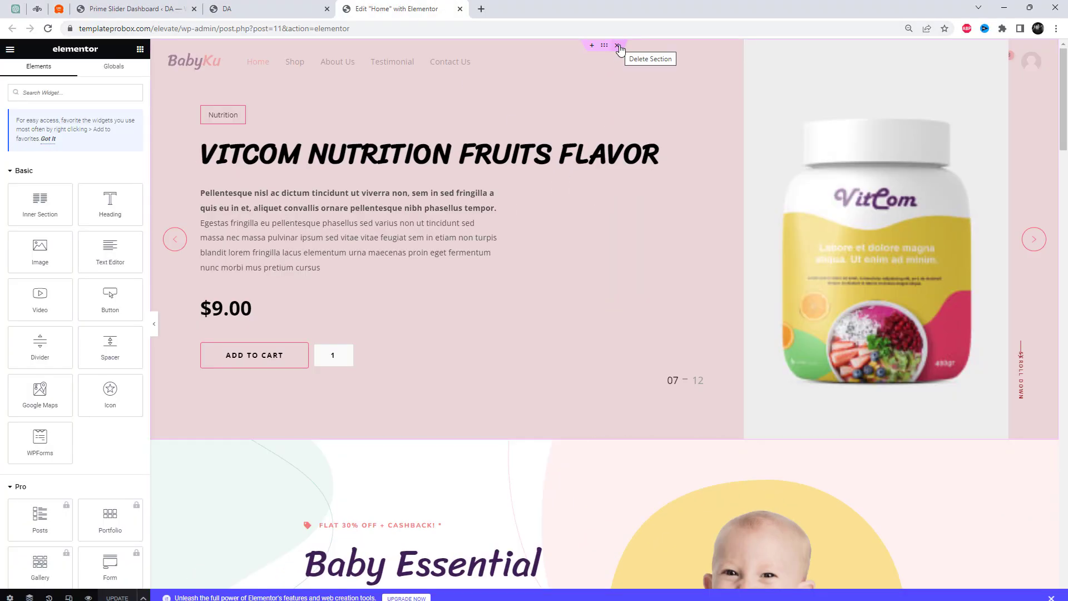
{"action": "left_click", "coordinate": [618, 46]}
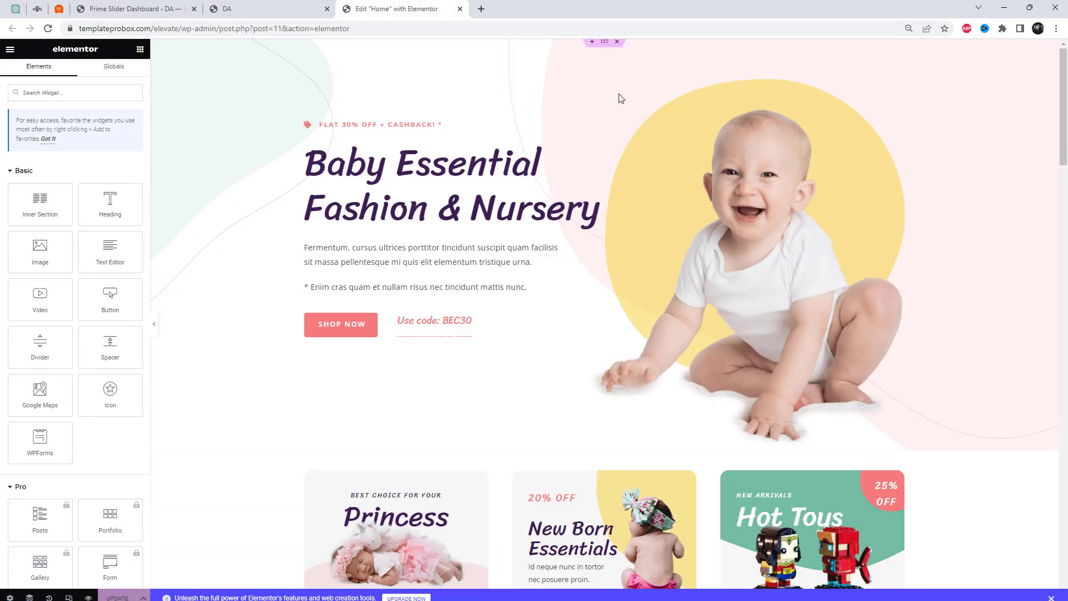
{"action": "left_click", "coordinate": [592, 45]}
{"action": "left_click", "coordinate": [586, 87]}
{"action": "left_click", "coordinate": [484, 110]}
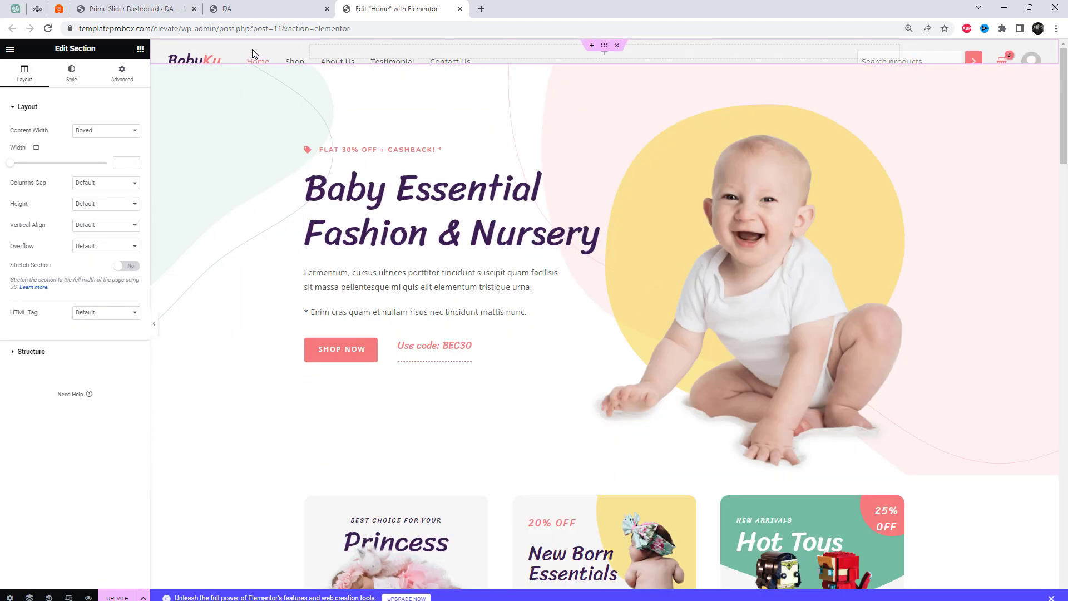
Set the new section's content width to Full Width
{"action": "left_click", "coordinate": [123, 131]}
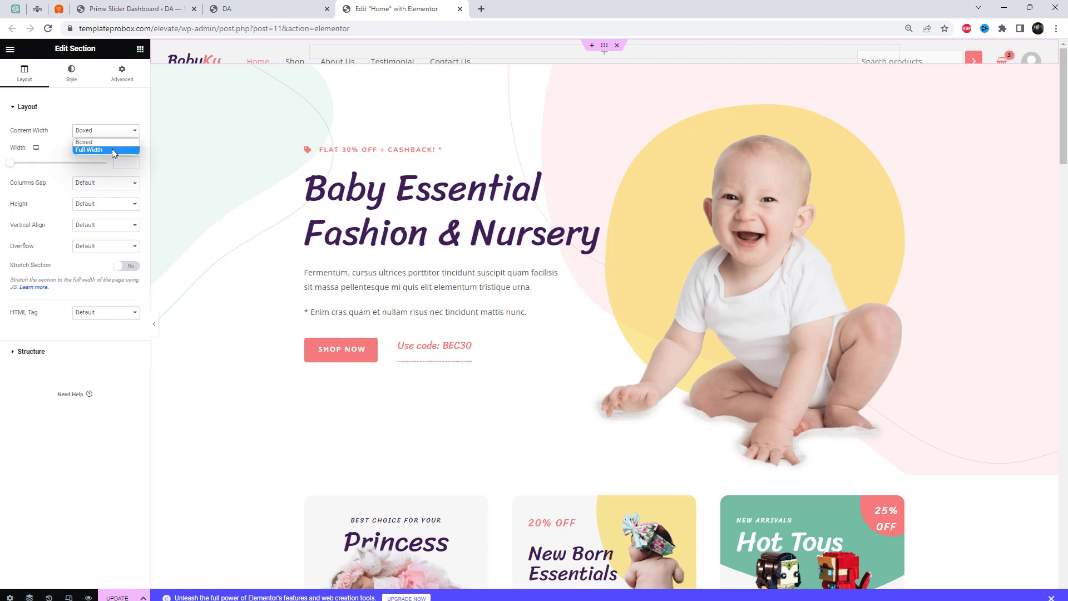
{"action": "left_click", "coordinate": [111, 149]}
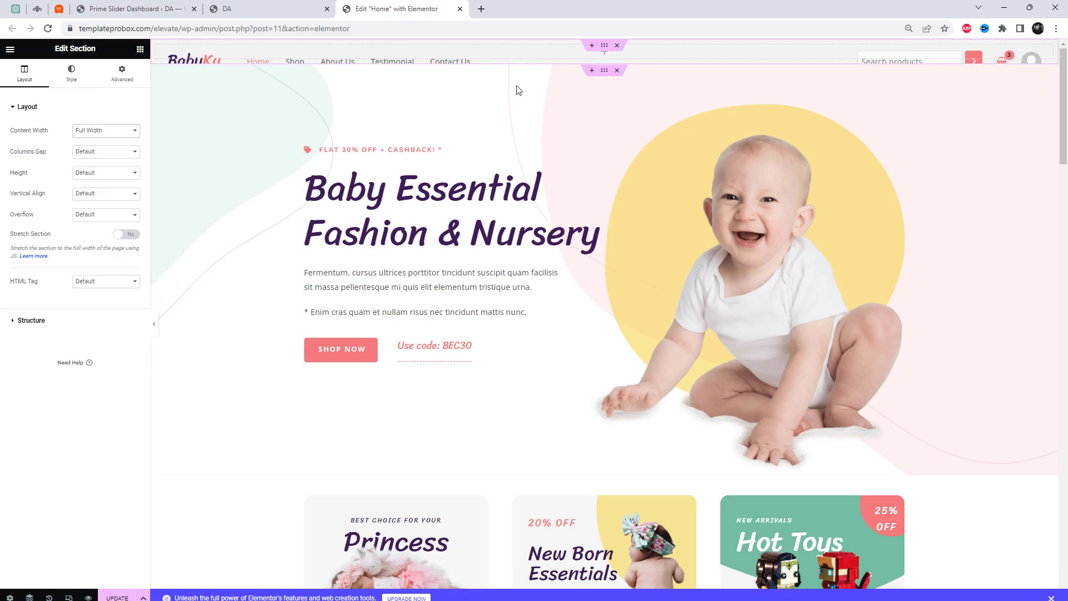
{"action": "left_click", "coordinate": [606, 55]}
Place the Prime Slider WooLamp widget in the new full-width section
{"action": "left_click", "coordinate": [11, 50]}
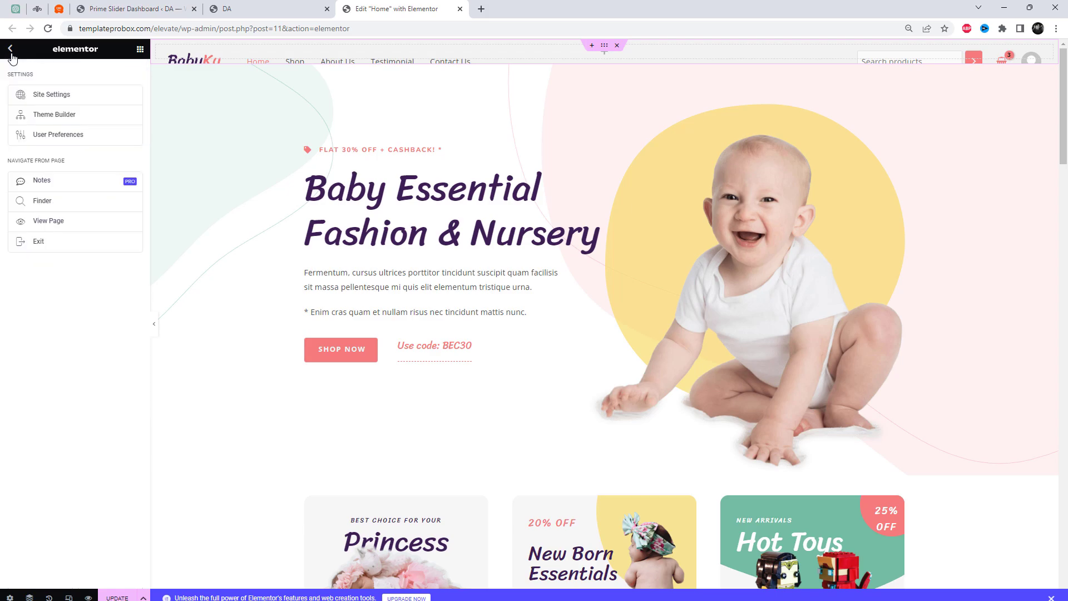
{"action": "left_click", "coordinate": [10, 49]}
{"action": "scroll", "coordinate": [76, 386], "scroll_direction": "down", "scroll_amount": 20}
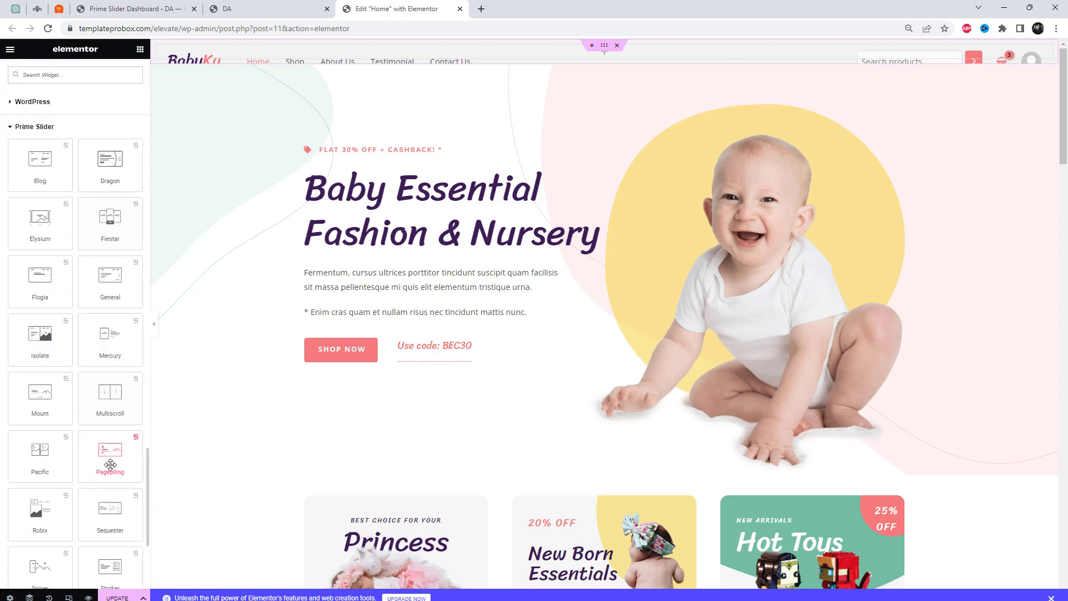
{"action": "scroll", "coordinate": [110, 465], "scroll_direction": "down", "scroll_amount": 5}
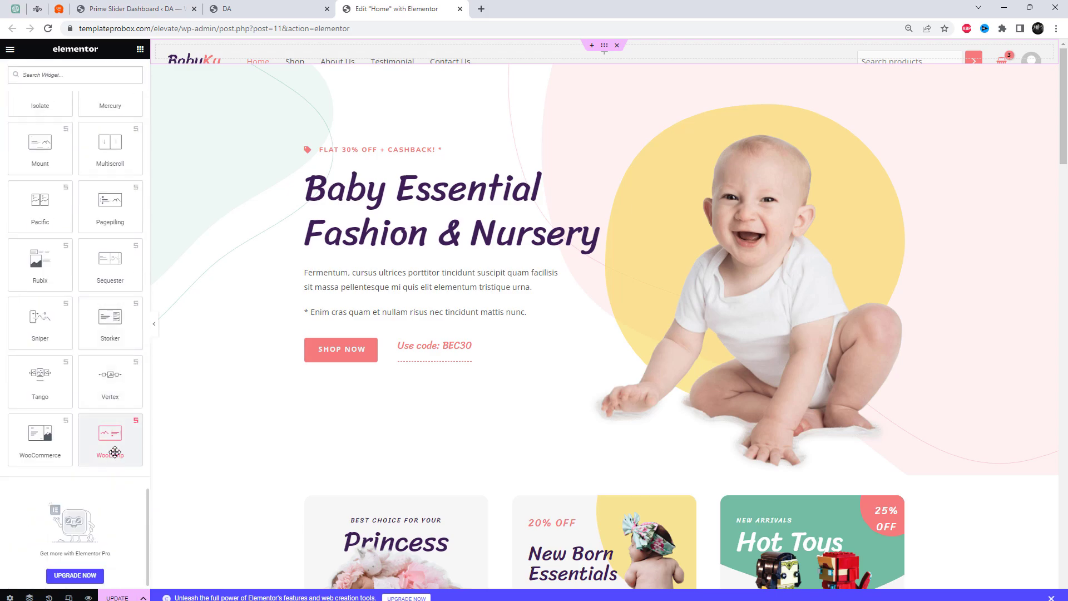
{"action": "left_click_drag", "start_coordinate": [114, 451], "coordinate": [516, 55]}
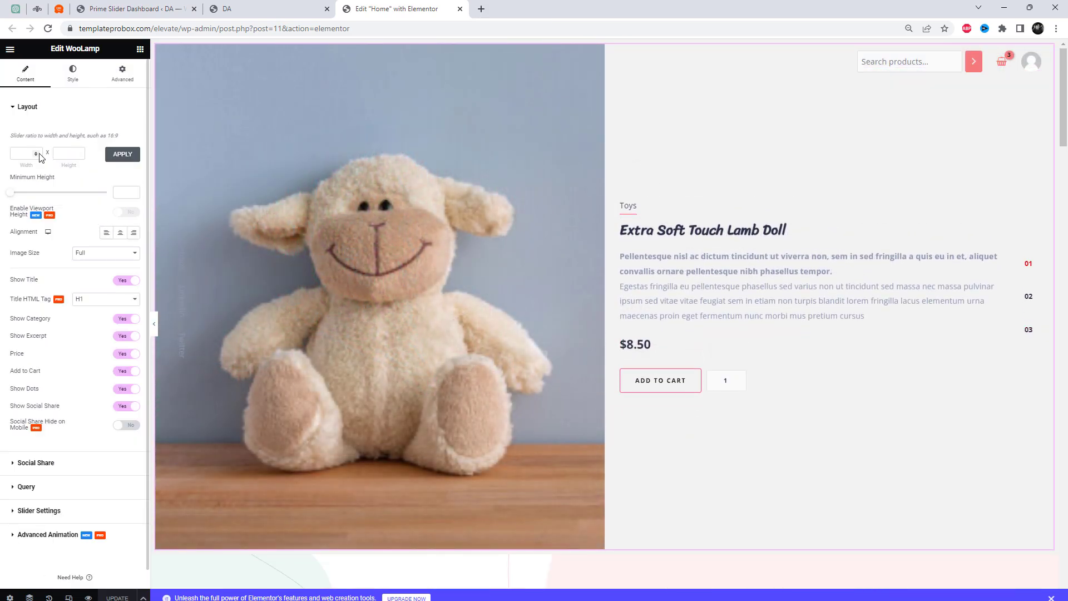
Set the WooLamp slider's ratio to 1920 x 750 and its minimum height to 750
{"action": "left_click", "coordinate": [33, 151]}
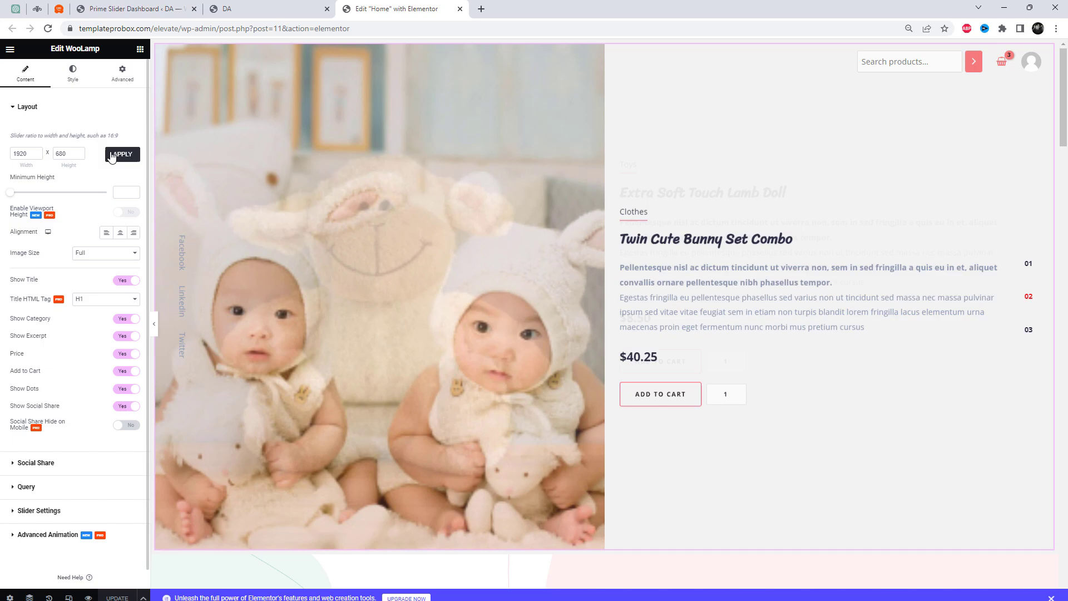
{"action": "left_click", "coordinate": [111, 156]}
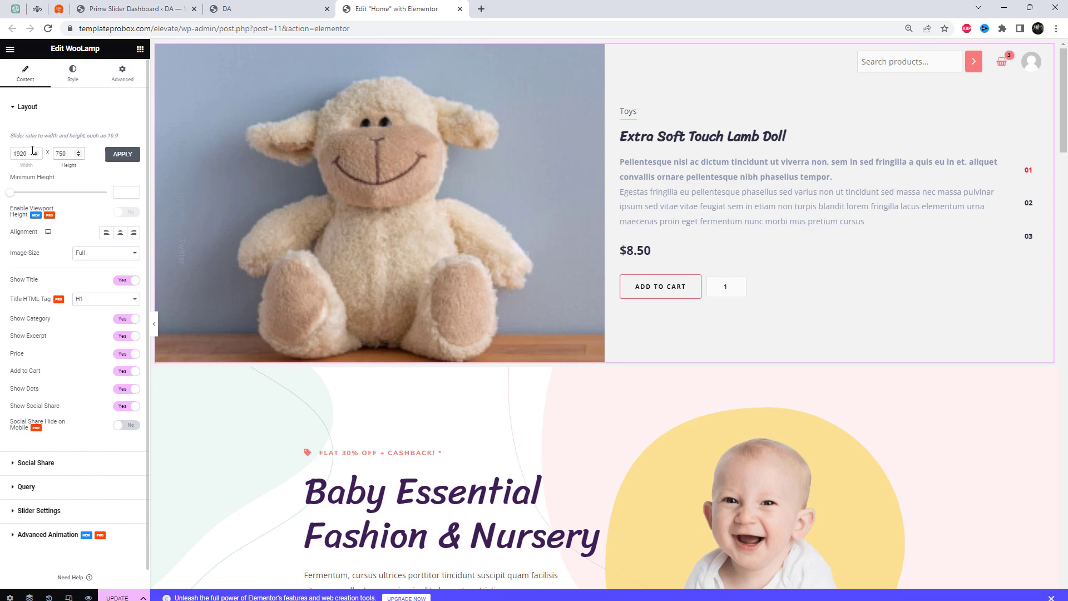
{"action": "left_click", "coordinate": [114, 156]}
{"action": "left_click", "coordinate": [128, 190]}
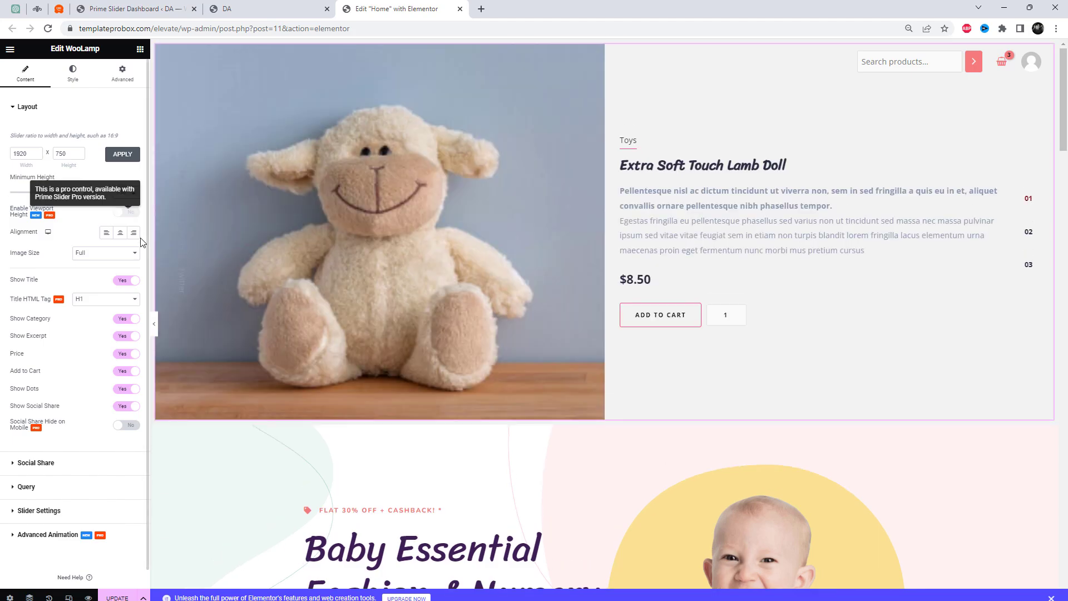
Set the slide title's HTML tag to H2 and the content alignment to left, trying center alignment first
{"action": "left_click", "coordinate": [101, 301]}
{"action": "left_click", "coordinate": [97, 317]}
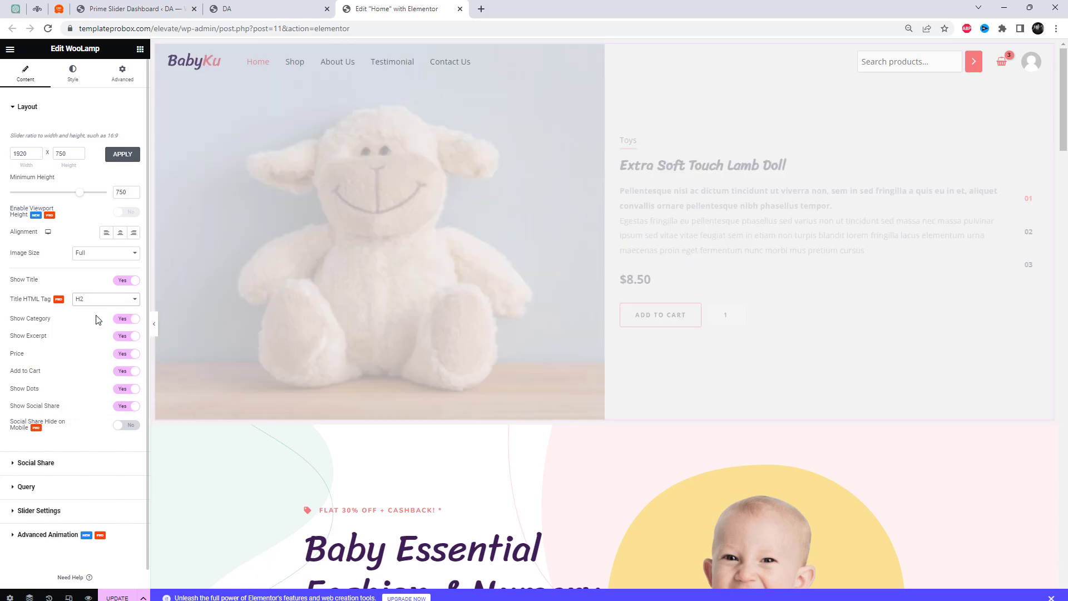
{"action": "left_click", "coordinate": [123, 257]}
{"action": "left_click", "coordinate": [122, 255]}
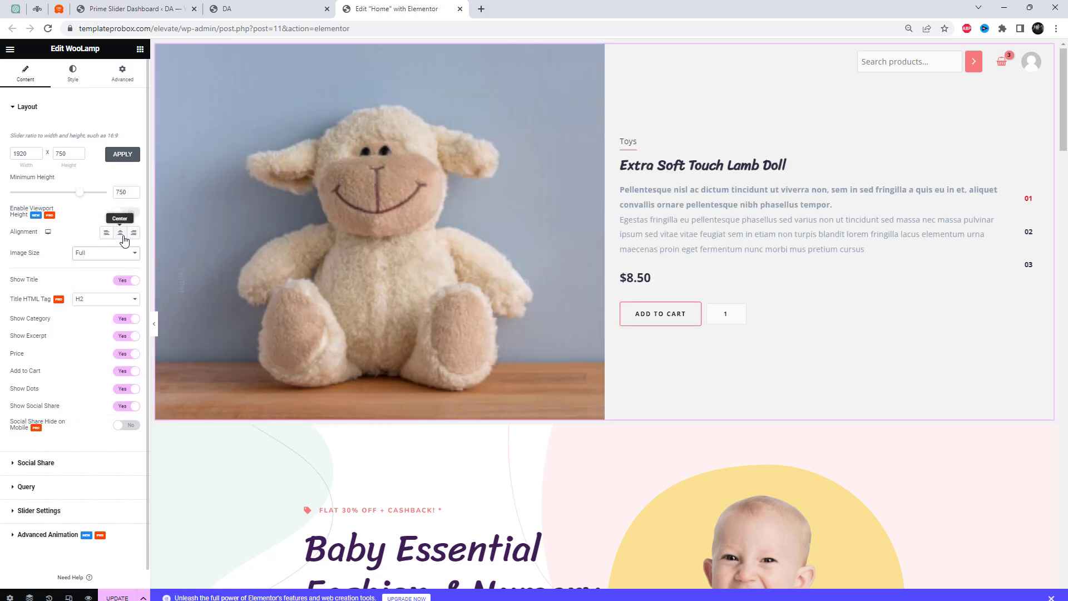
{"action": "left_click", "coordinate": [121, 233]}
{"action": "left_click", "coordinate": [107, 234]}
Try hiding the product category on the slides, and show it again
{"action": "left_click", "coordinate": [123, 321]}
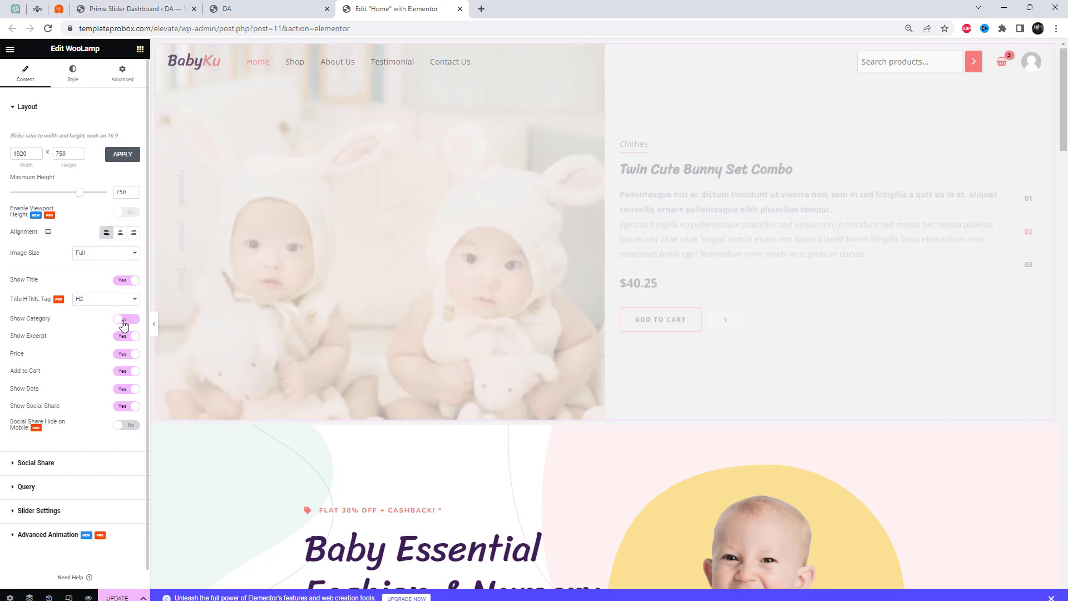
{"action": "left_click", "coordinate": [128, 322]}
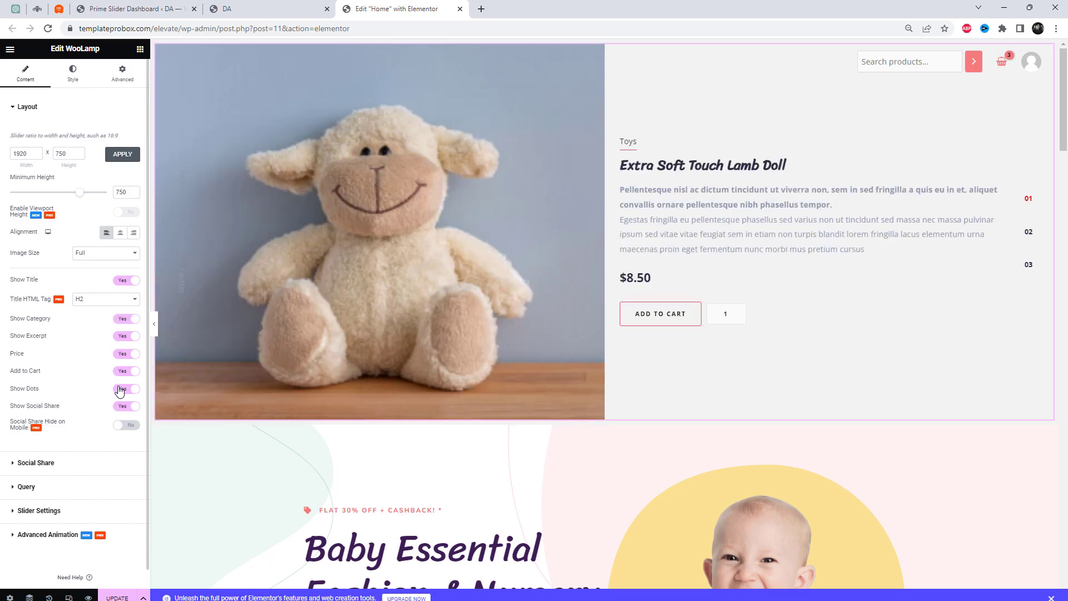
Turn off the slider's social share, after trying the slides with the dots hidden and showing them again
{"action": "left_click", "coordinate": [120, 390]}
{"action": "left_click", "coordinate": [133, 393]}
{"action": "left_click", "coordinate": [126, 410]}
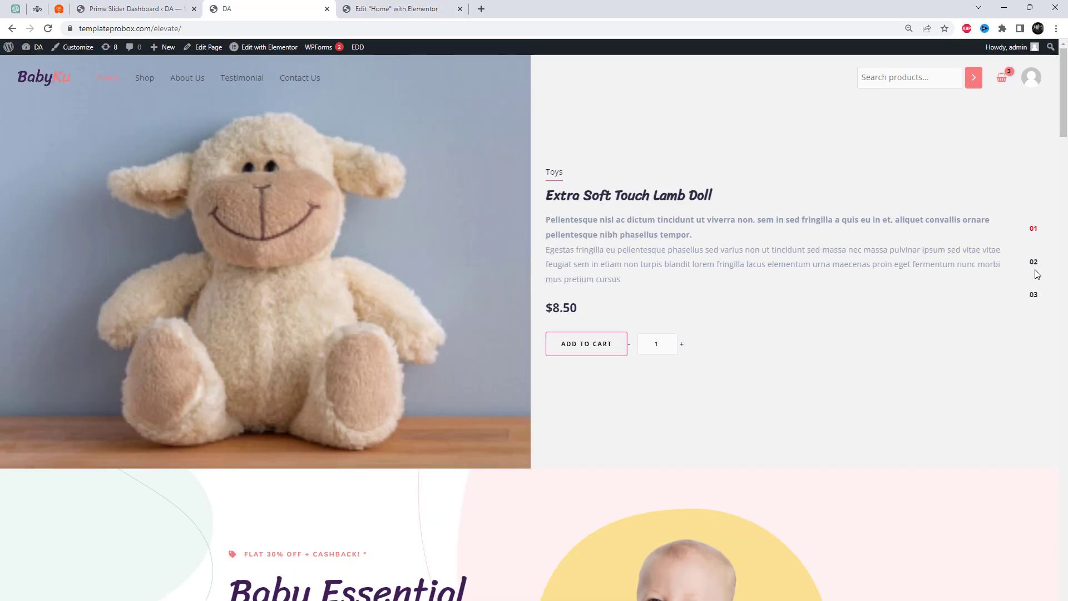
View the second and third slides on the live home page and return to the Elementor editor
{"action": "left_click", "coordinate": [1034, 265]}
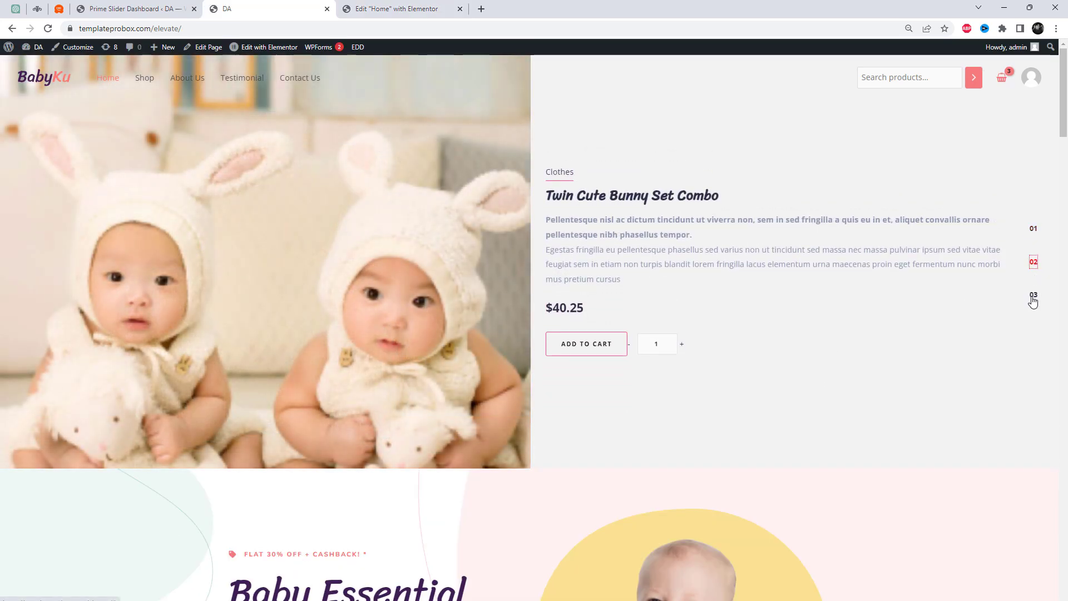
{"action": "left_click", "coordinate": [1033, 298]}
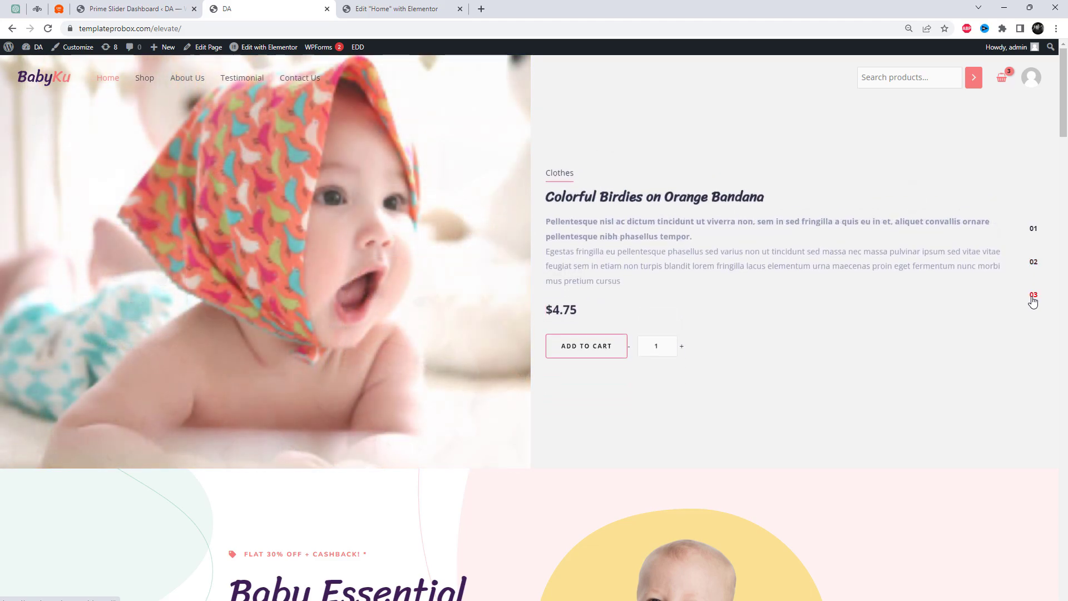
{"action": "left_click", "coordinate": [403, 8]}
Delete the Baby Essential section directly below the WooLamp slider
{"action": "left_click", "coordinate": [617, 421]}
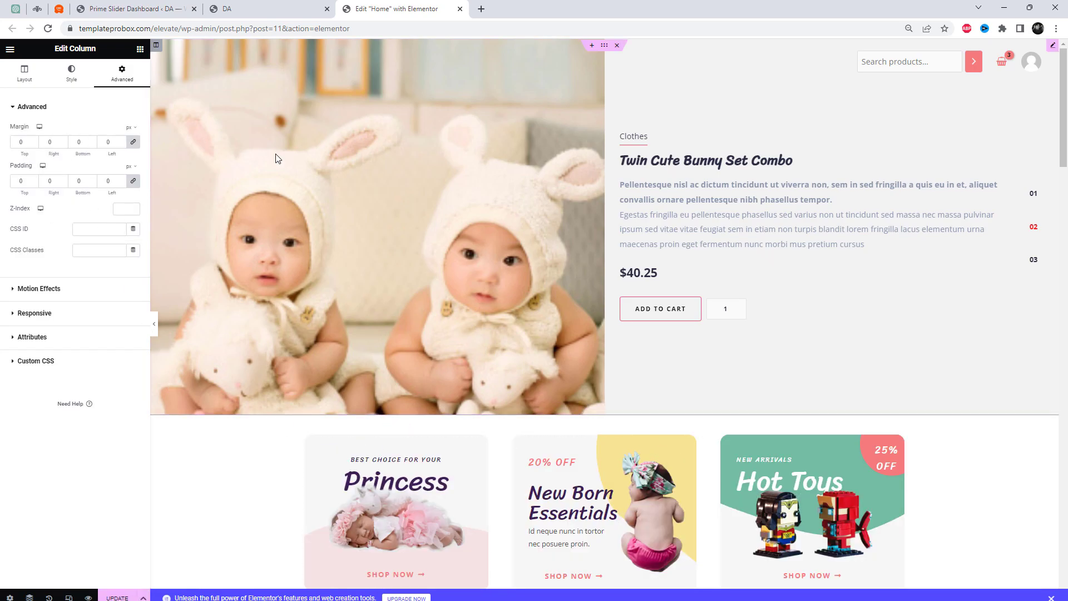
{"action": "left_click", "coordinate": [27, 80]}
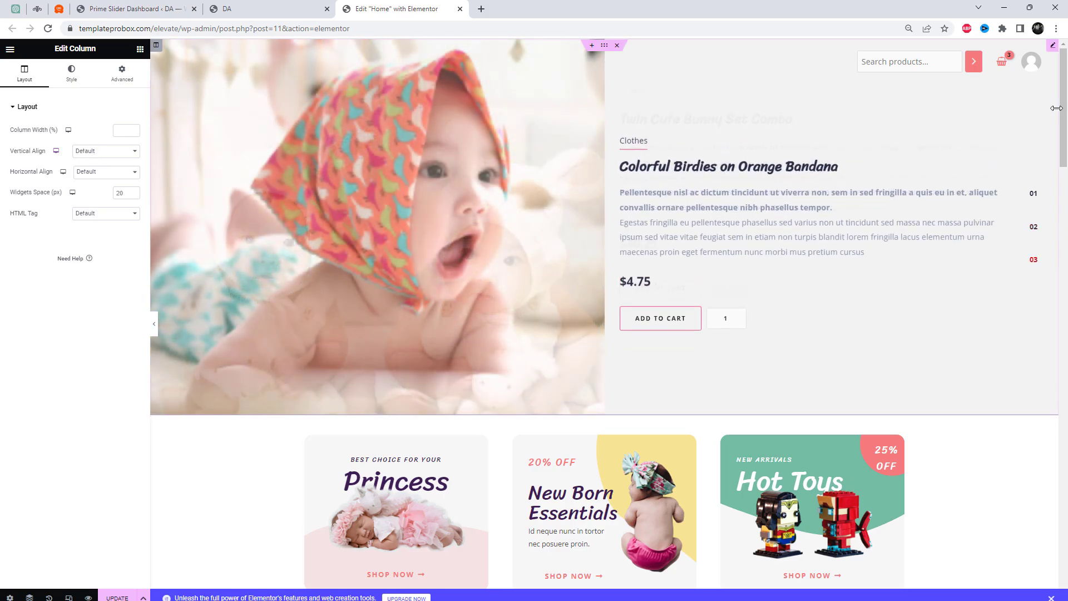
Set the WooLamp slider's product query limit to 15
{"action": "left_click", "coordinate": [1052, 45]}
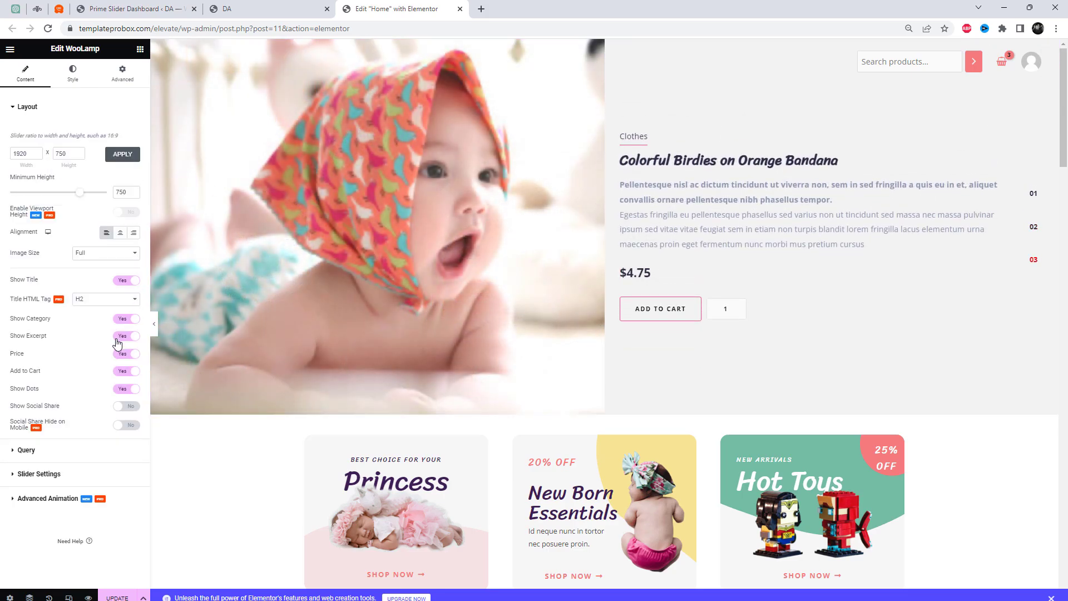
{"action": "left_click", "coordinate": [60, 453]}
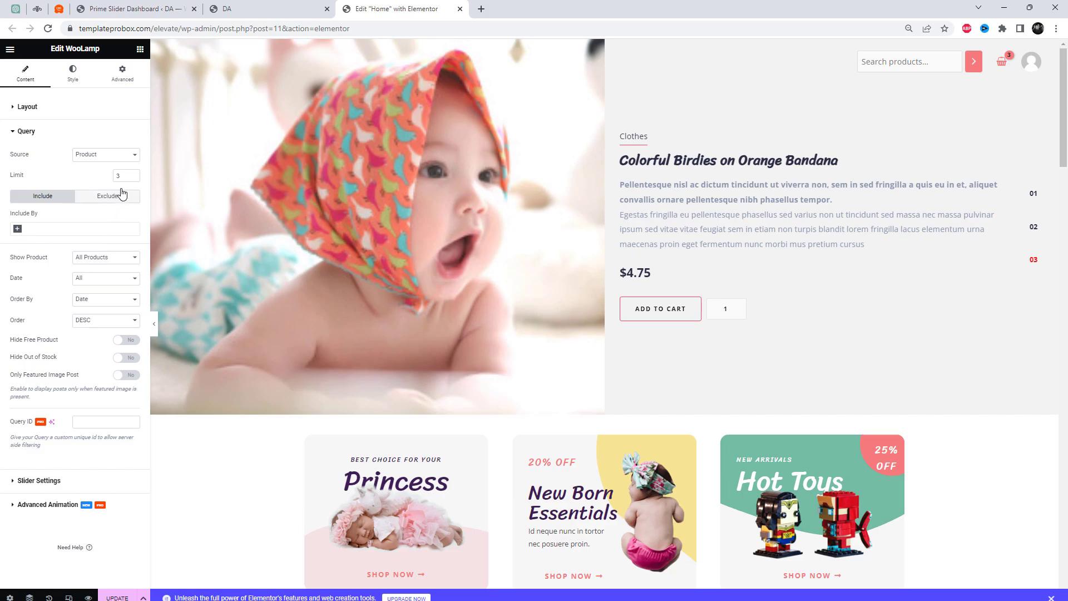
{"action": "type", "text": "15"}
Enable pause on hover and a higher animation speed for the slider, and update the page
{"action": "left_click", "coordinate": [39, 480]}
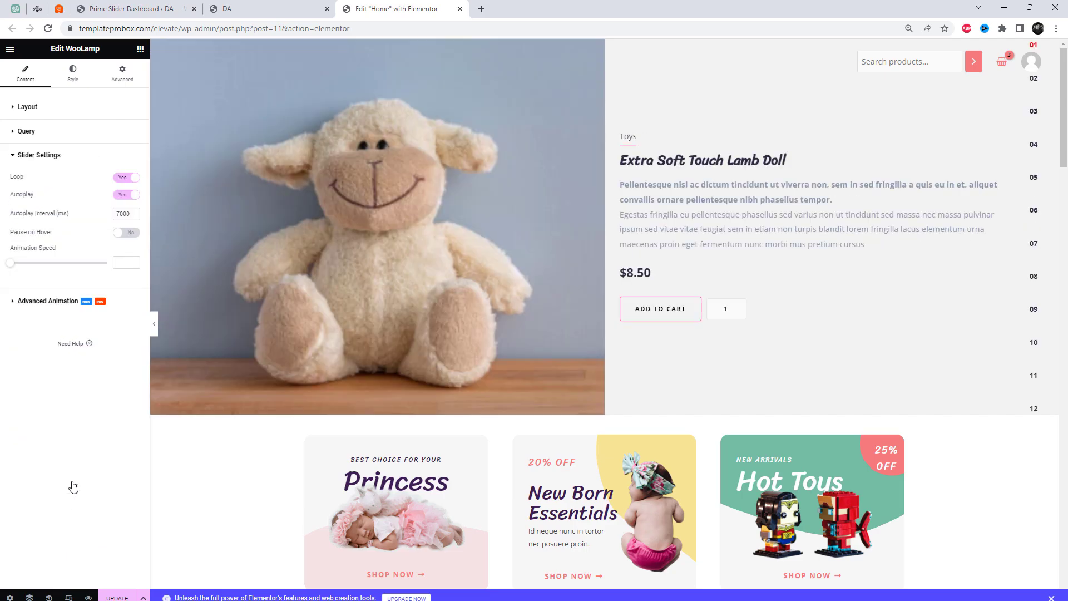
{"action": "left_click", "coordinate": [130, 238]}
{"action": "left_click_drag", "start_coordinate": [10, 266], "coordinate": [85, 266]}
{"action": "left_click", "coordinate": [110, 596]}
Set the slide title's font size to 46 px and the category's spacing to 25
{"action": "left_click", "coordinate": [74, 74]}
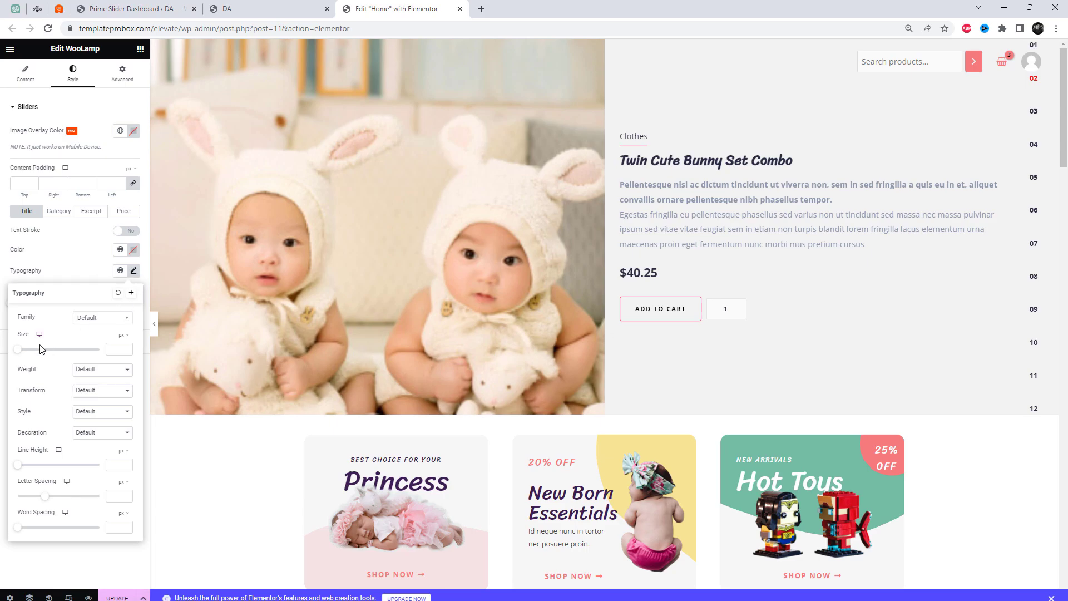
{"action": "left_click_drag", "start_coordinate": [21, 355], "coordinate": [40, 362]}
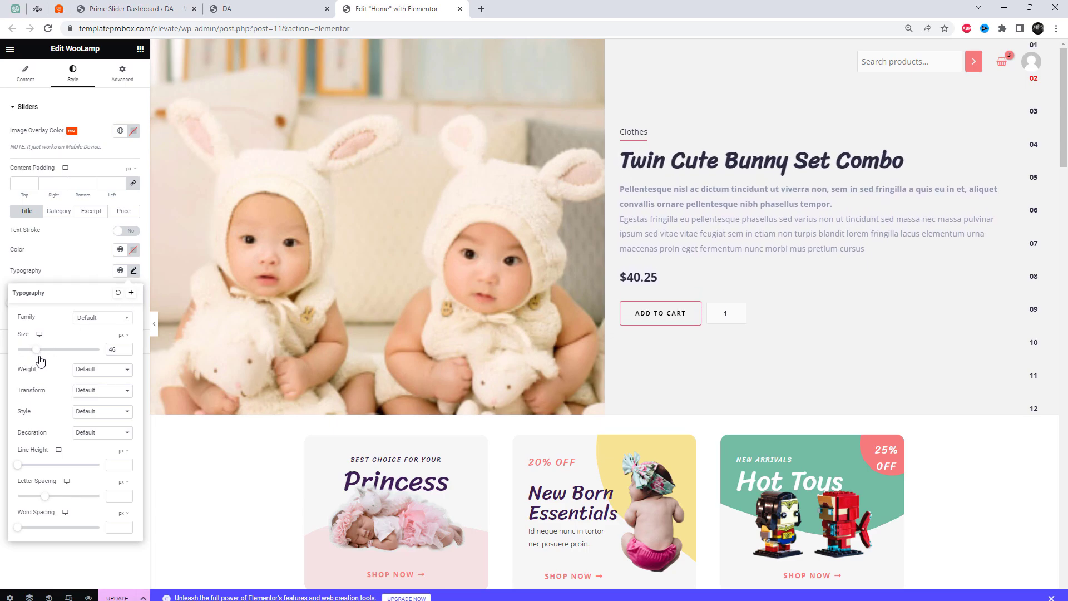
{"action": "left_click", "coordinate": [67, 270]}
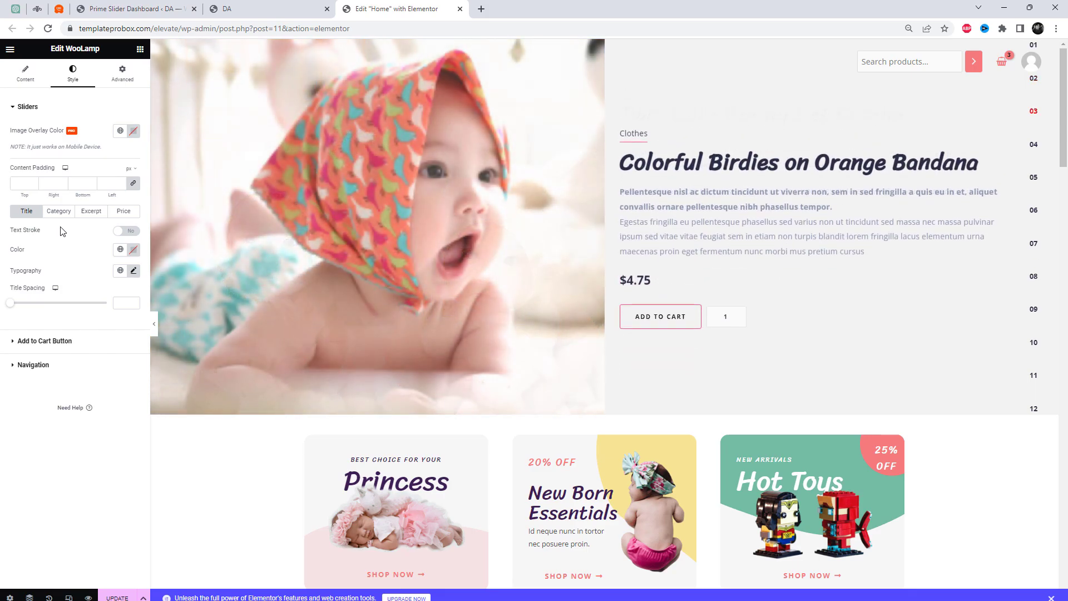
{"action": "left_click", "coordinate": [60, 214]}
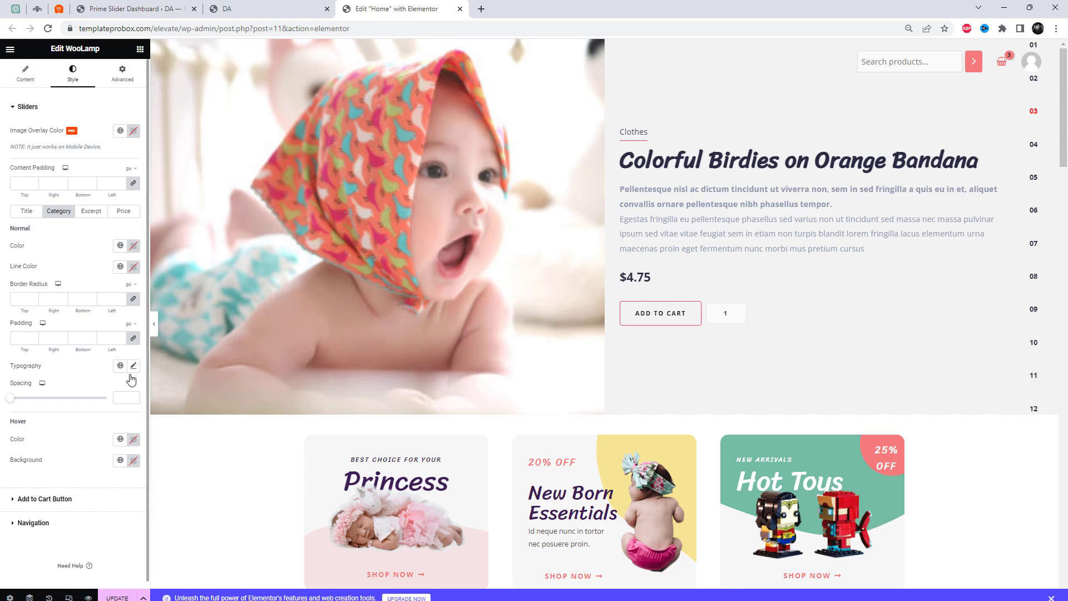
{"action": "left_click_drag", "start_coordinate": [13, 405], "coordinate": [39, 408]}
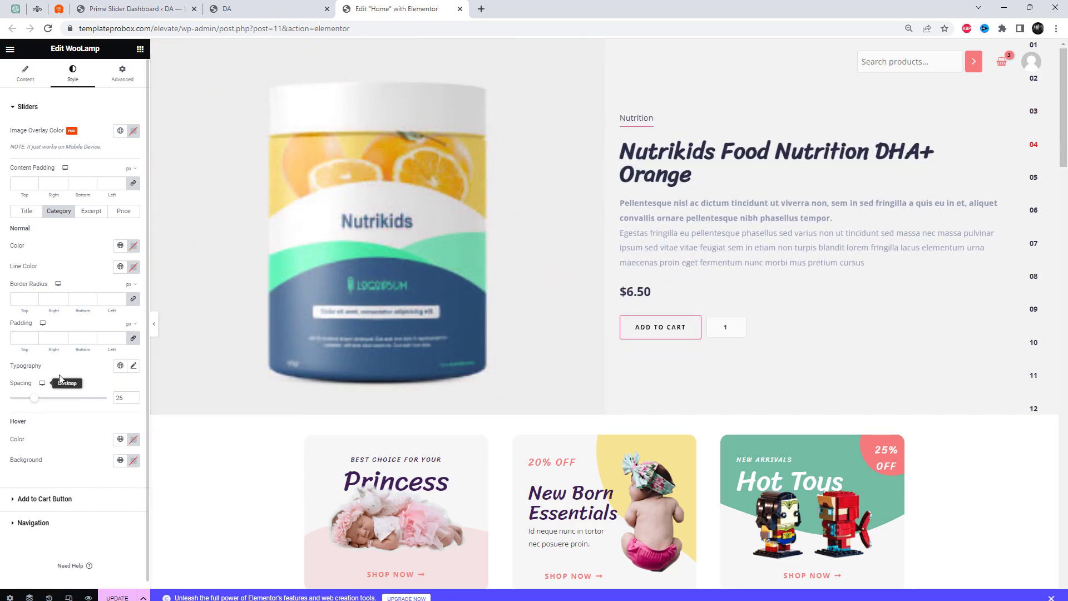
Give the Add to Cart button a near-white background color in its normal state
{"action": "left_click", "coordinate": [75, 500]}
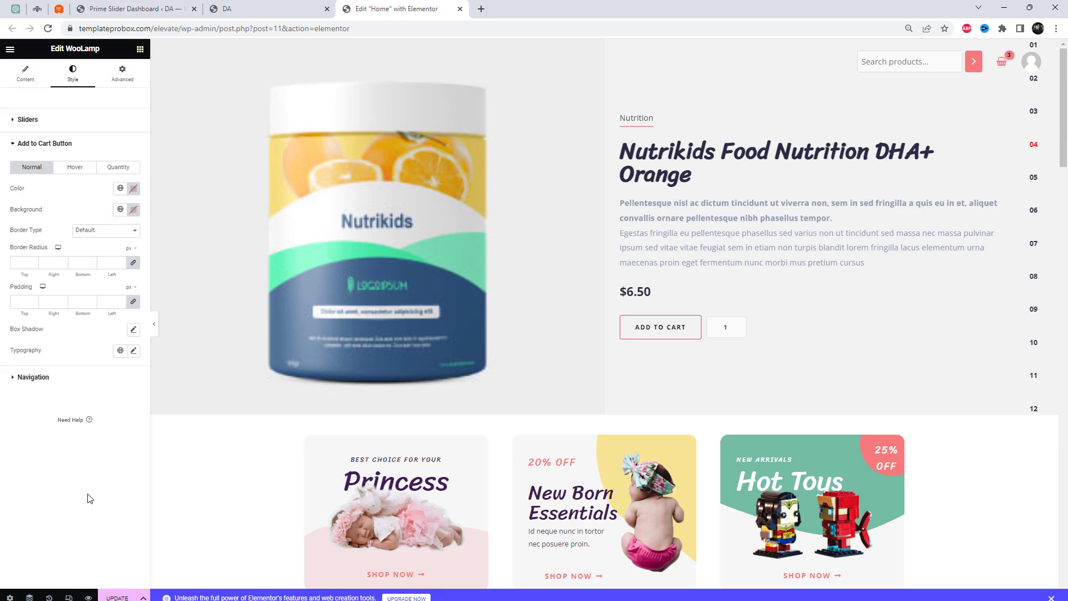
{"action": "left_click", "coordinate": [133, 209]}
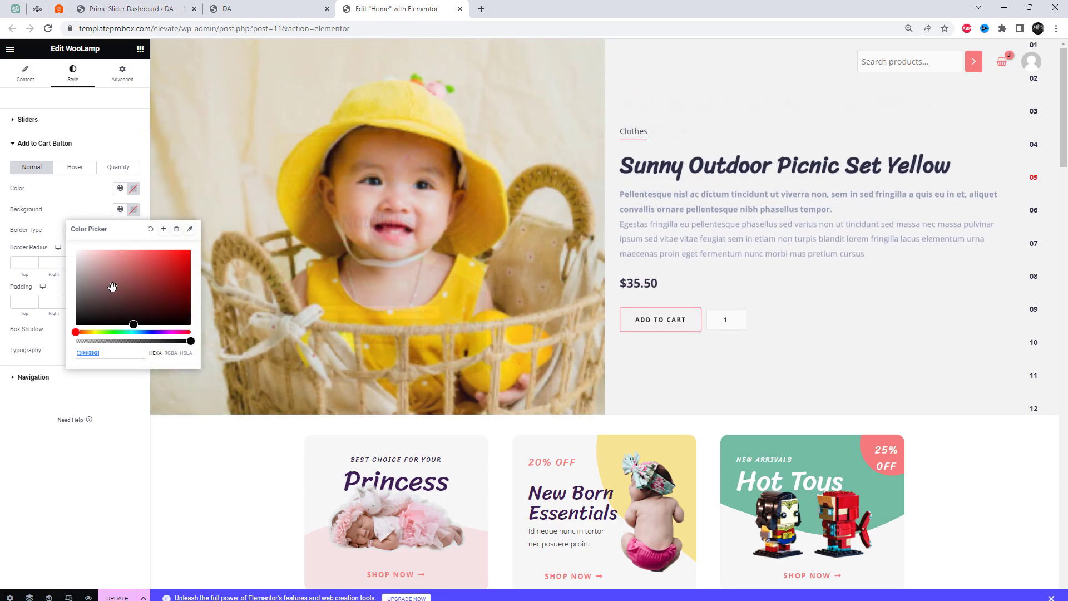
{"action": "left_click", "coordinate": [122, 261]}
{"action": "mouse_move", "coordinate": [122, 262]}
{"action": "left_mouse_down"}
{"action": "mouse_move", "coordinate": [144, 283]}
{"action": "mouse_move", "coordinate": [48, 216]}
{"action": "left_mouse_up"}
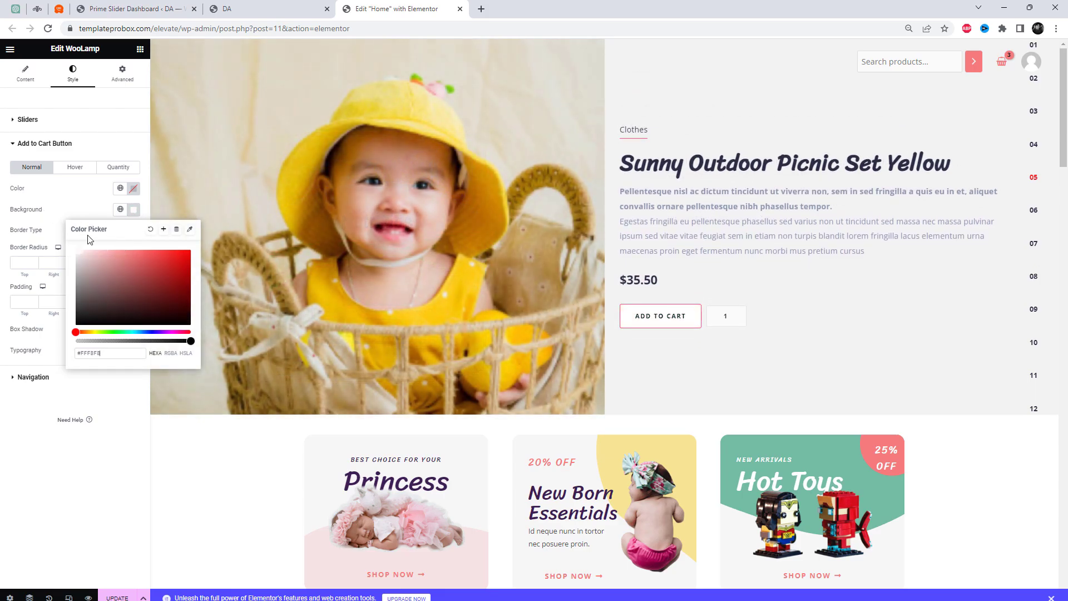
{"action": "left_click", "coordinate": [65, 208]}
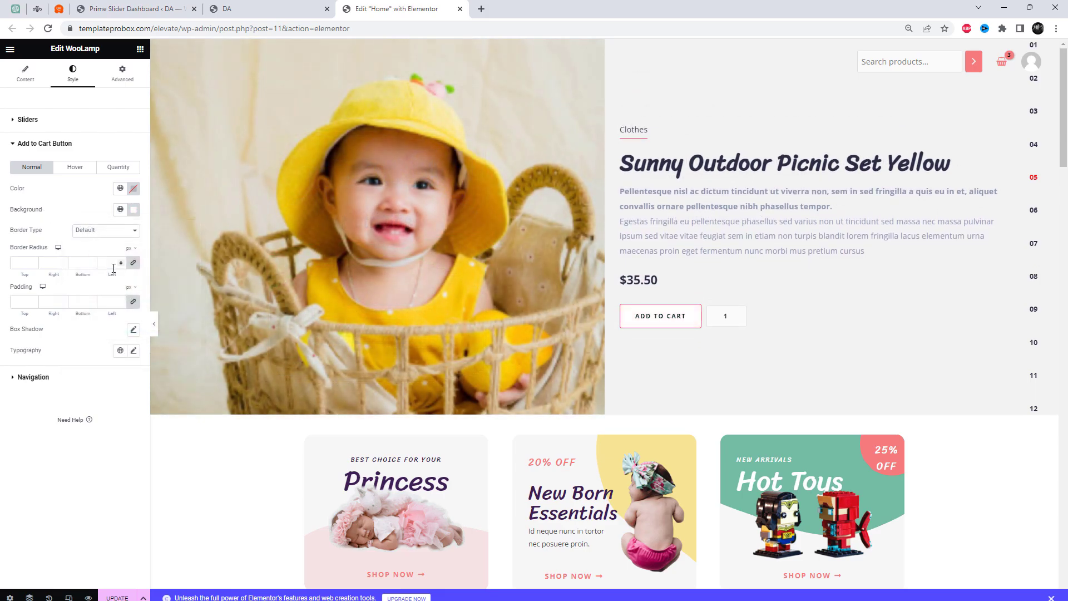
Check the navigation style options, then hide the slider's dots and update the page
{"action": "left_click", "coordinate": [69, 383]}
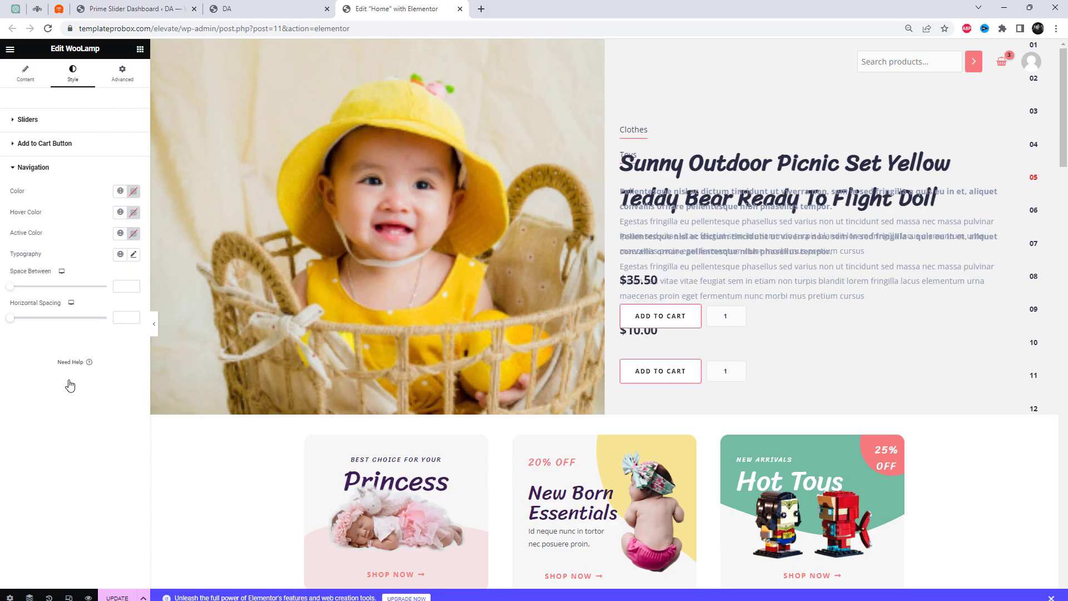
{"action": "left_click", "coordinate": [25, 76]}
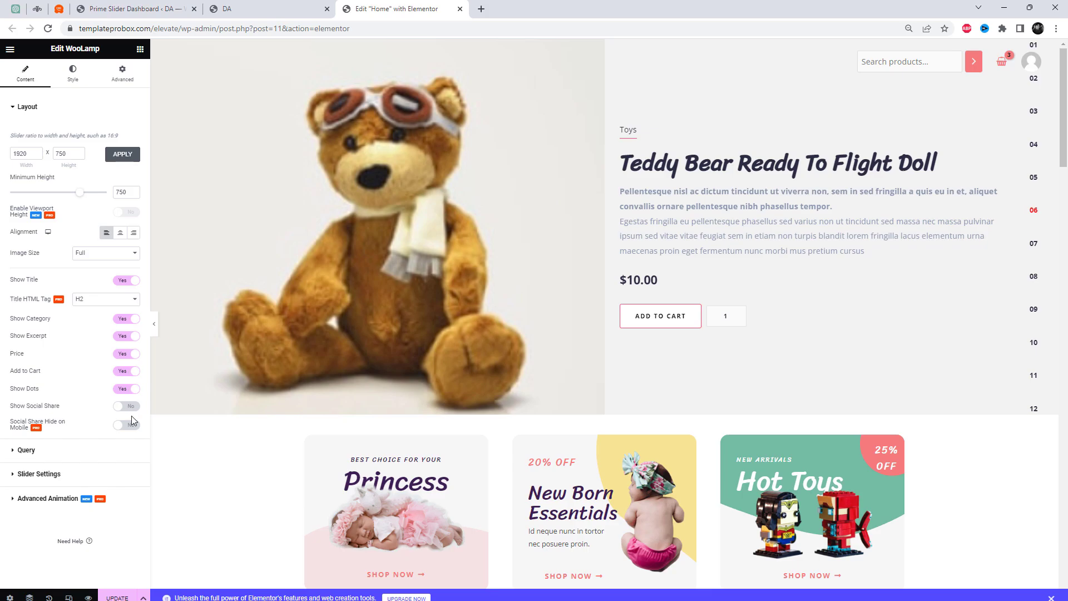
{"action": "left_click", "coordinate": [126, 389]}
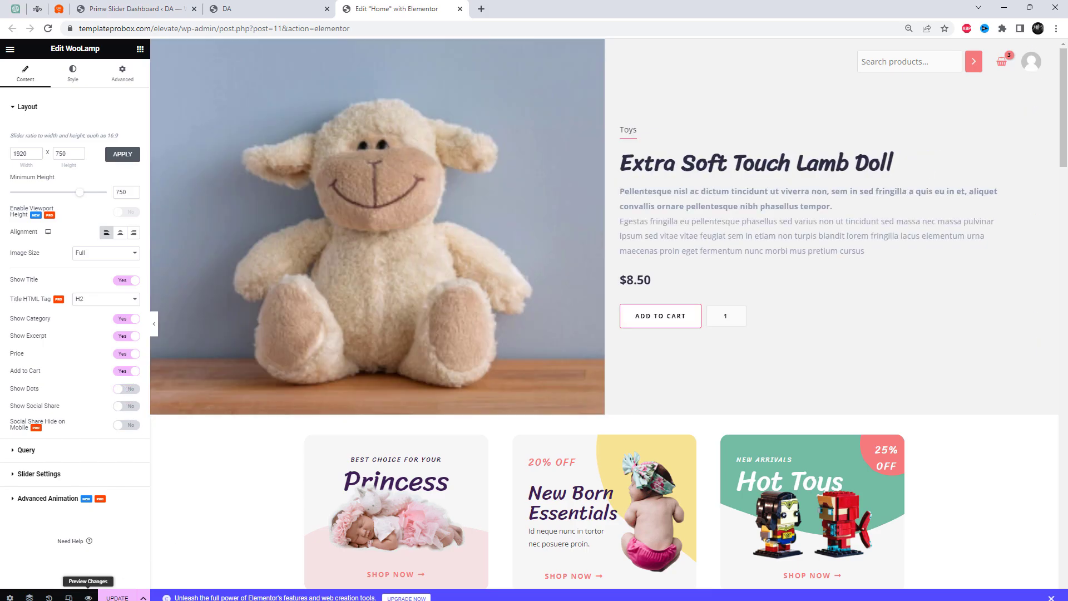
{"action": "left_click", "coordinate": [117, 597]}
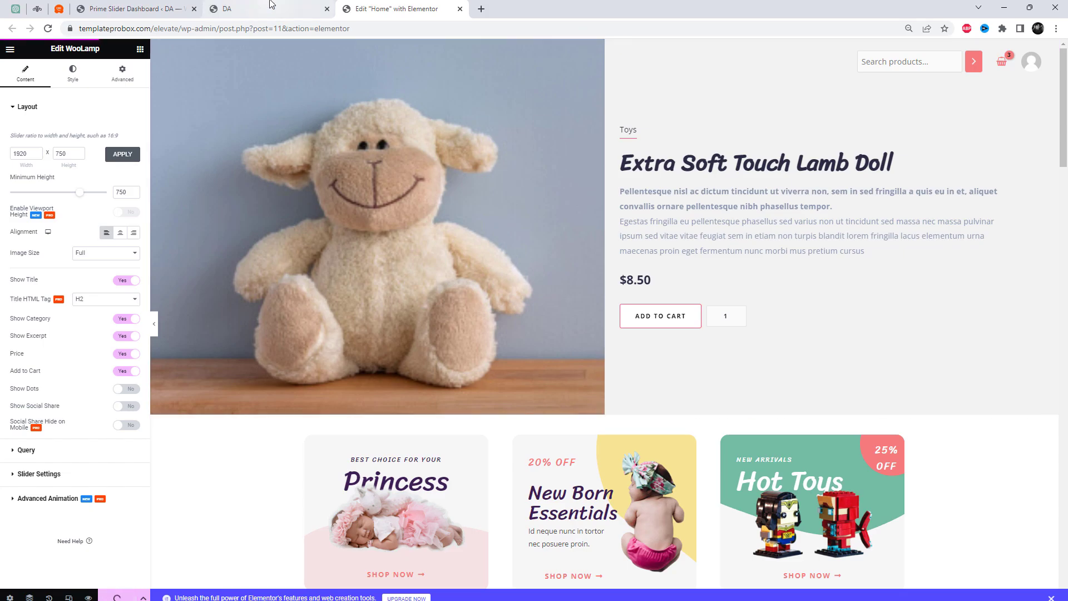
View the WooLamp widget's advanced settings and reload the live home page to check the updated slider
{"action": "mouse_move", "coordinate": [271, 4]}
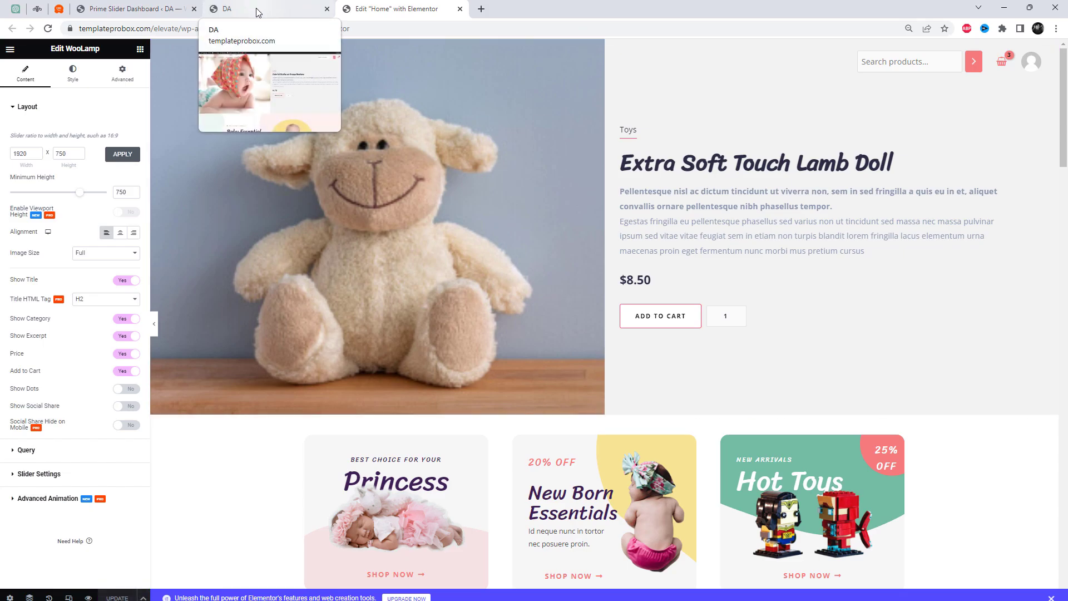
{"action": "left_click", "coordinate": [114, 75]}
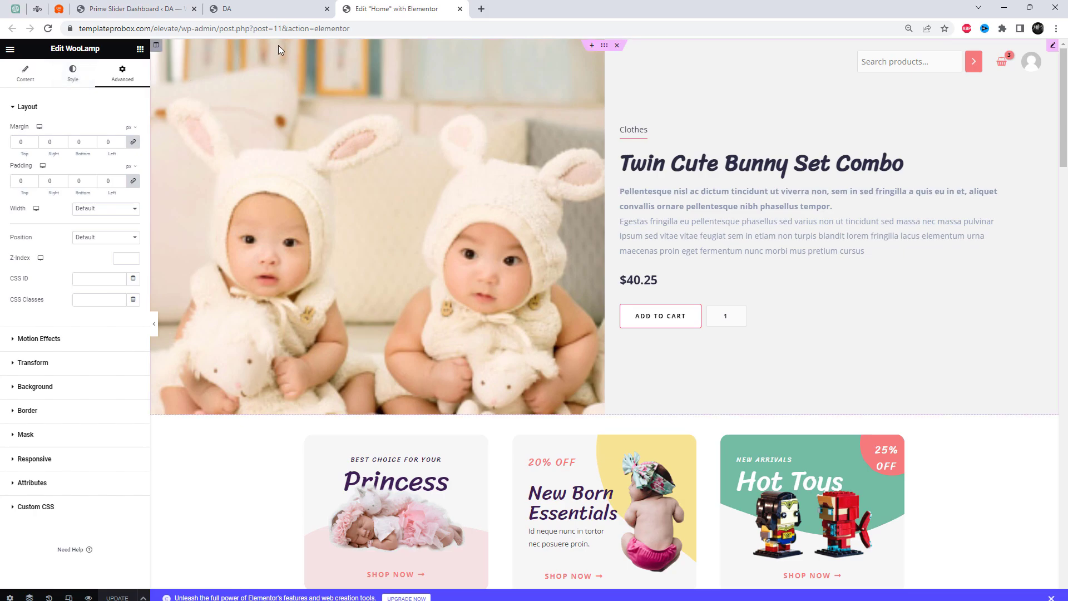
{"action": "left_click", "coordinate": [256, 9]}
{"action": "right_click", "coordinate": [607, 97]}
{"action": "left_click", "coordinate": [640, 129]}
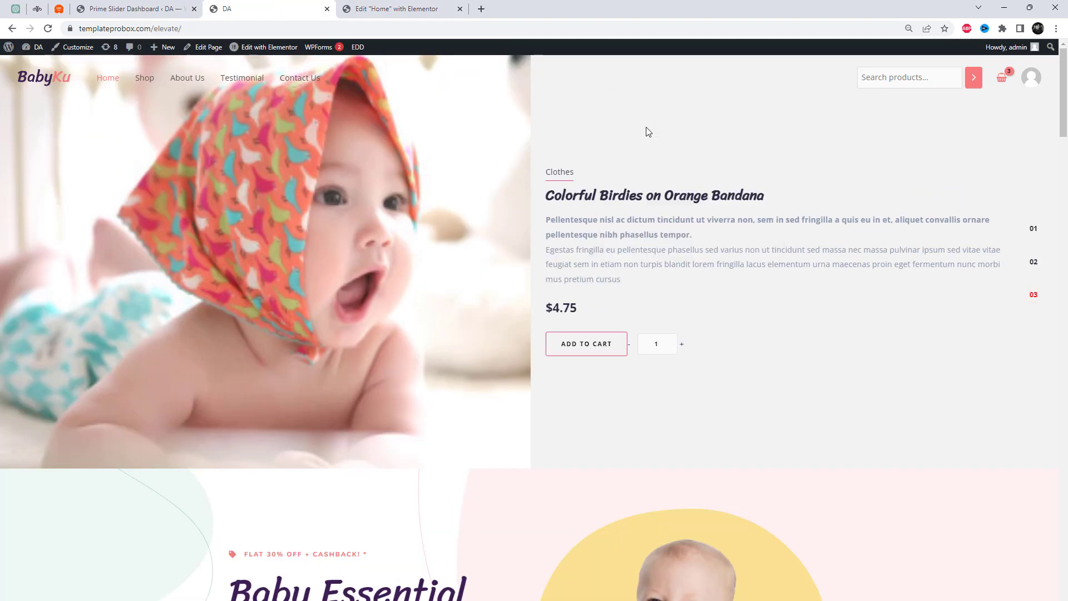